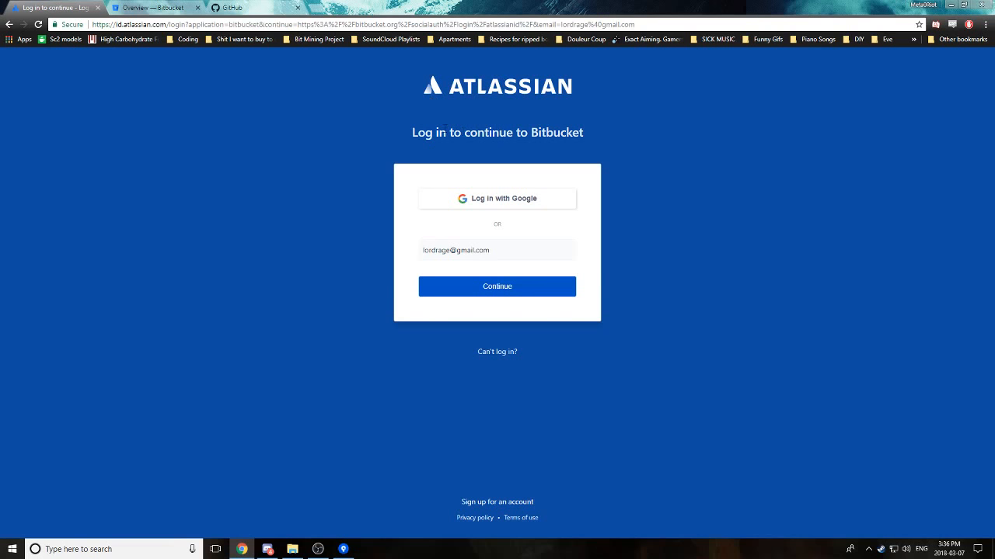
# Step: Look over the Bitbucket overview page and the GitHub home page in the browser
pyautogui.click(148, 7)
pyautogui.click(244, 5)
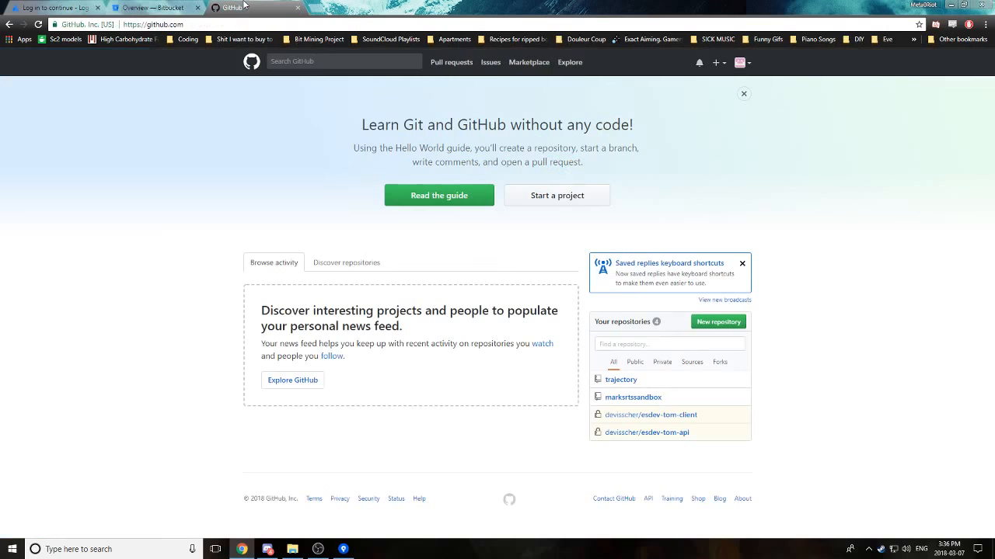
pyautogui.click(164, 6)
pyautogui.click(227, 6)
pyautogui.click(154, 9)
pyautogui.click(237, 8)
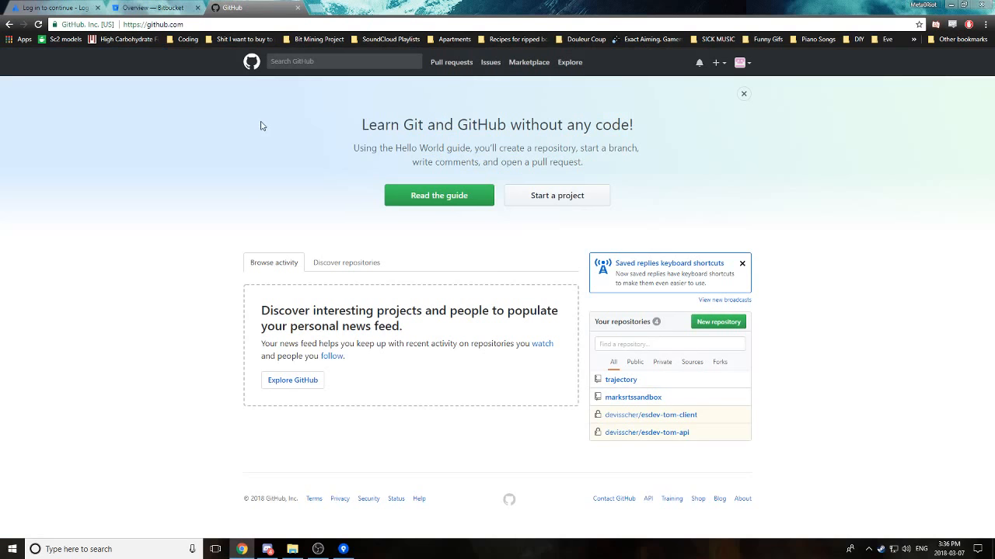
# Step: Switch to Sourcetree and close the trajectory repository
pyautogui.click(342, 549)
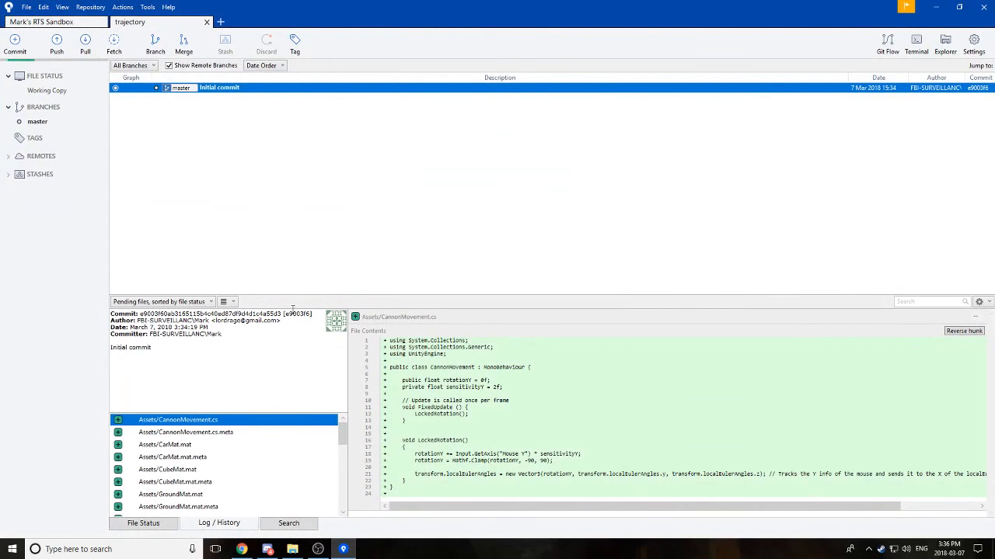
pyautogui.click(206, 22)
# Step: Review the Bitbucket account's details and the form for adding a hosting account in the Authentication options
pyautogui.click(147, 7)
pyautogui.click(167, 62)
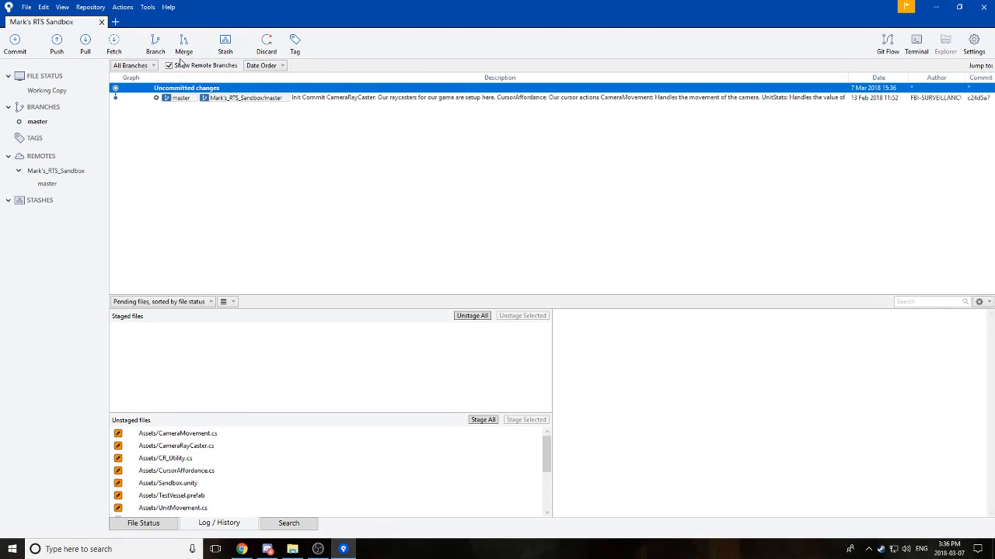
pyautogui.click(575, 152)
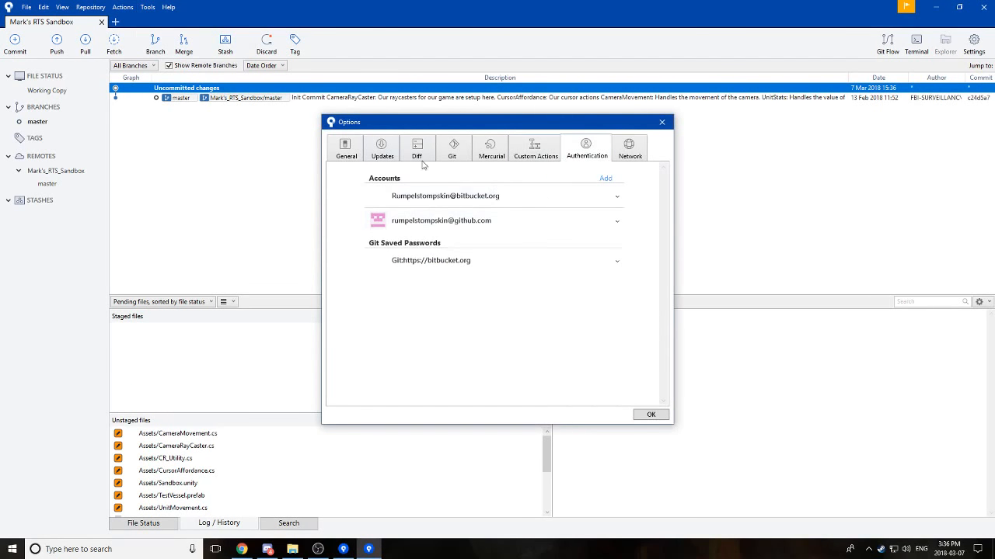
pyautogui.click(484, 199)
pyautogui.click(484, 199)
pyautogui.click(605, 178)
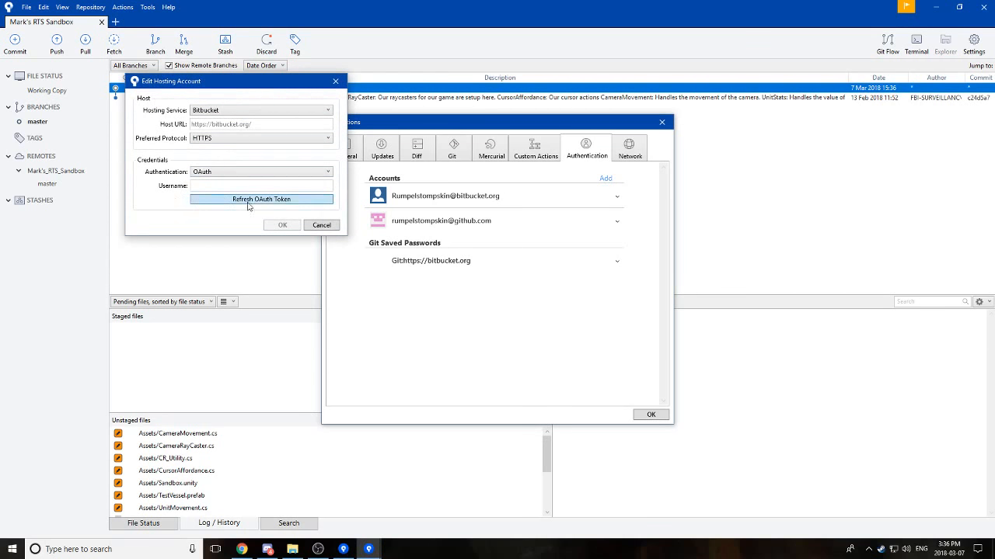
pyautogui.click(320, 225)
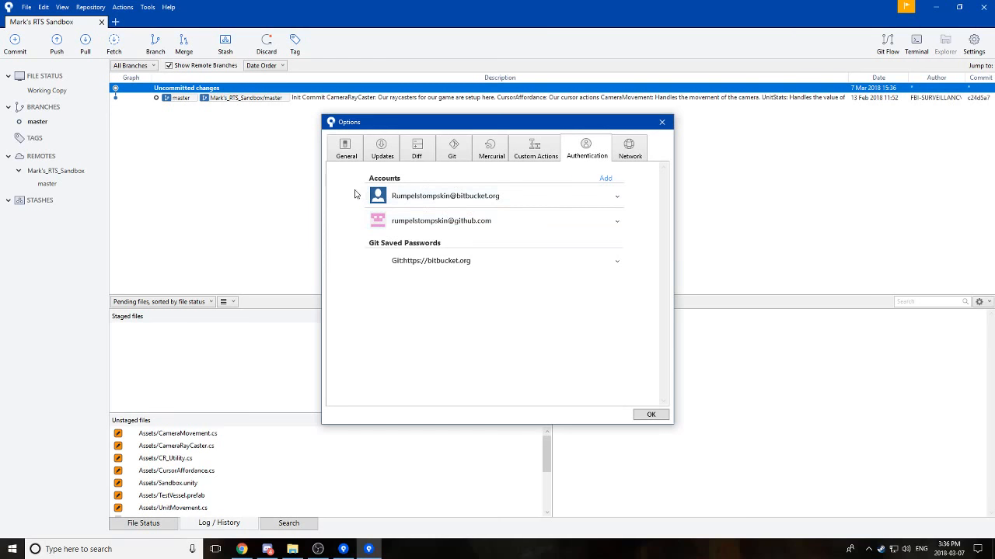
pyautogui.click(463, 199)
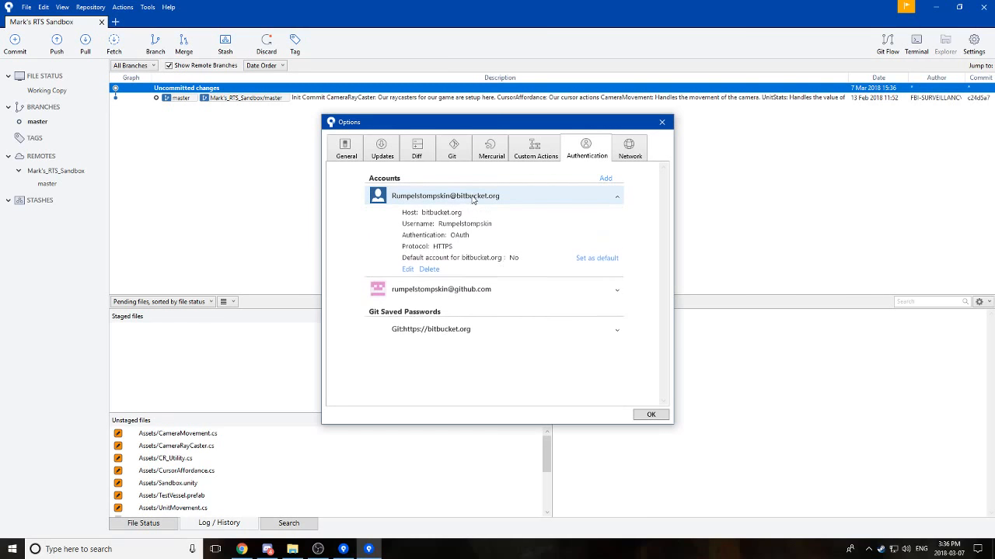
pyautogui.click(480, 199)
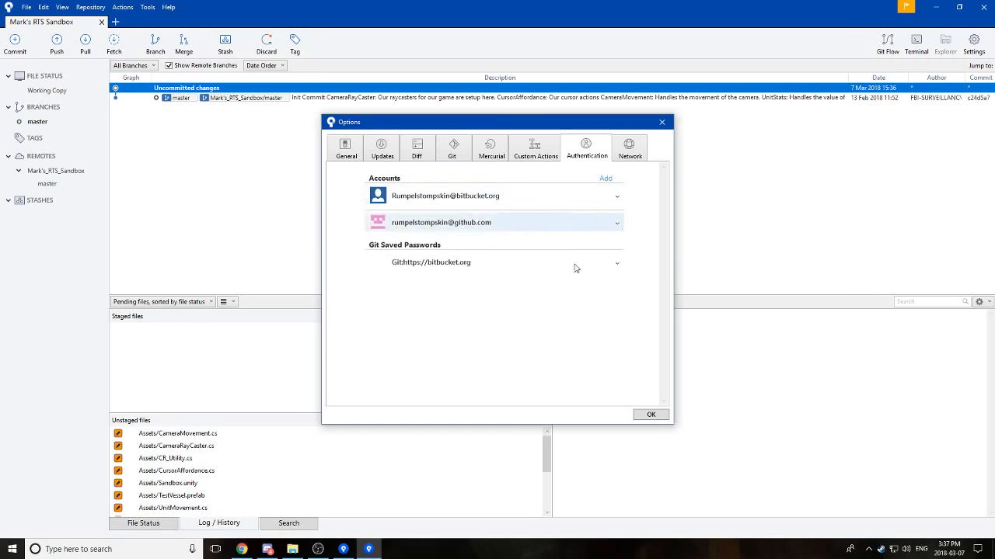
pyautogui.click(651, 415)
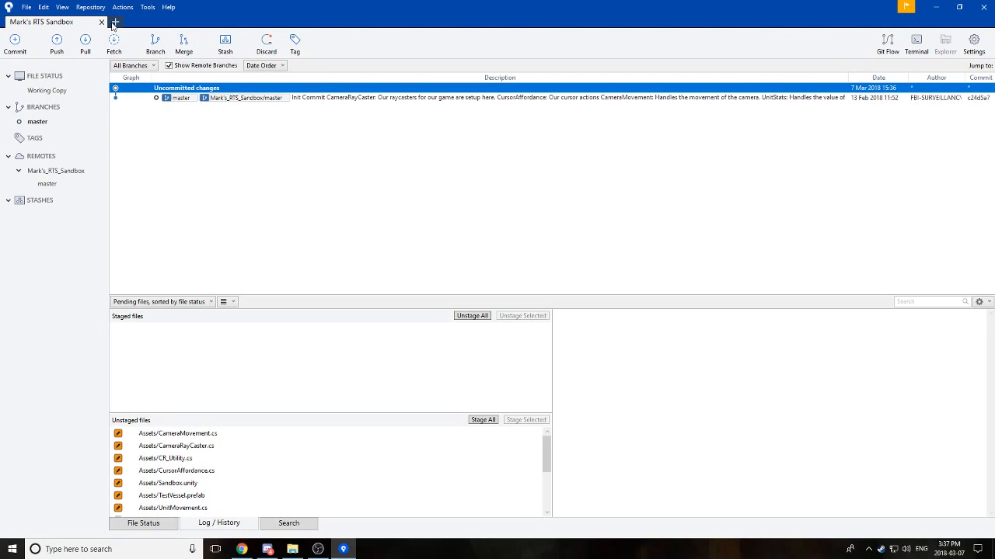
# Step: Switch to File Explorer and check the contents of the Rotating Falling Blocks project folder
pyautogui.click(292, 549)
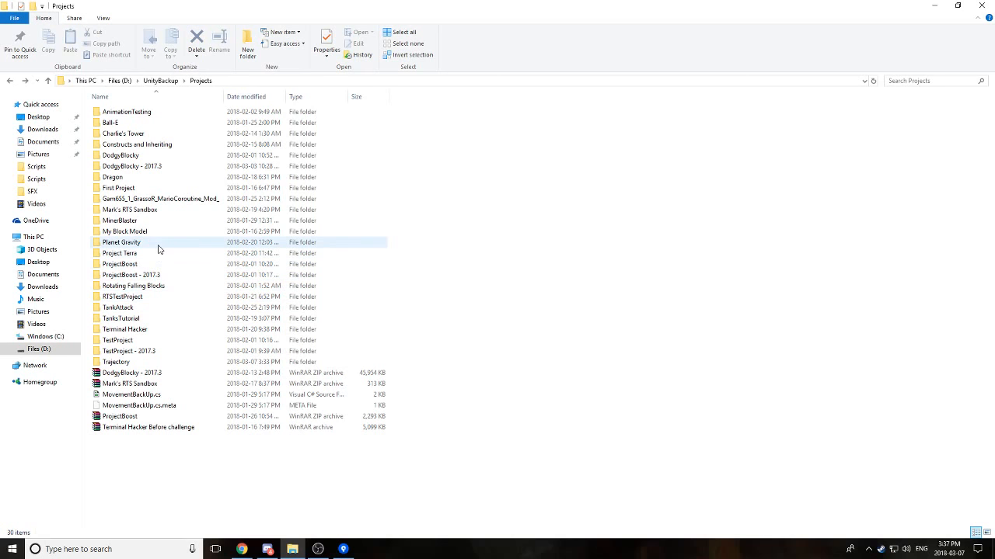
pyautogui.click(160, 286)
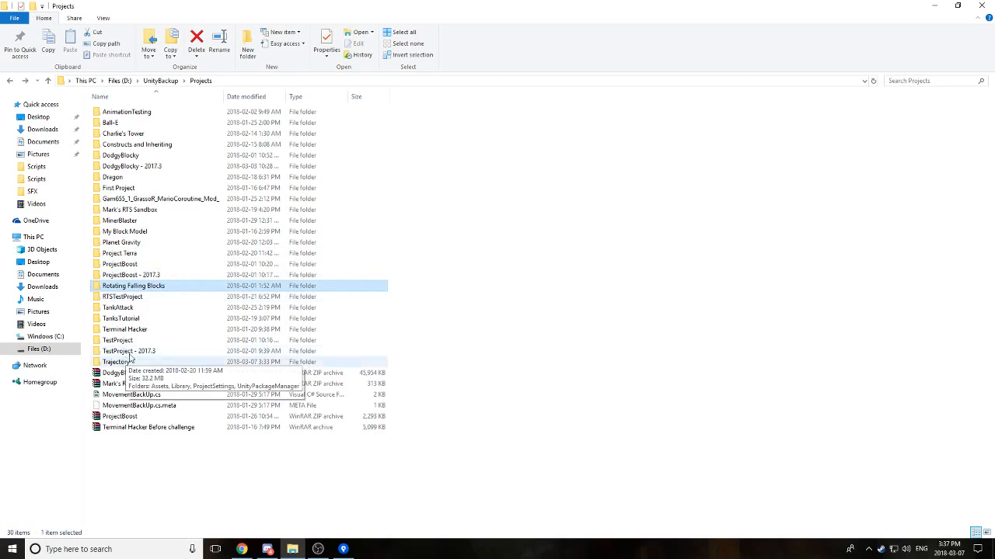
pyautogui.doubleClick(131, 289)
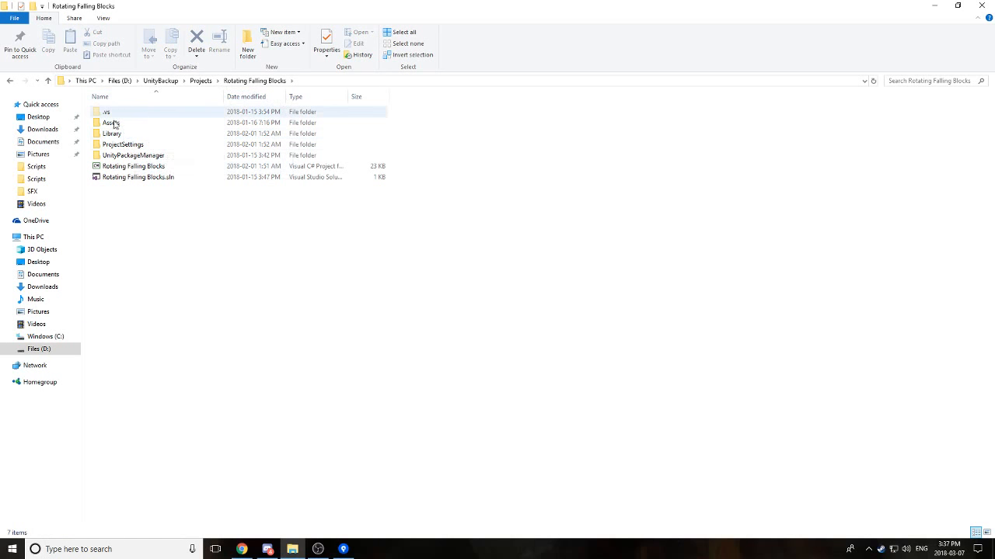
pyautogui.click(13, 81)
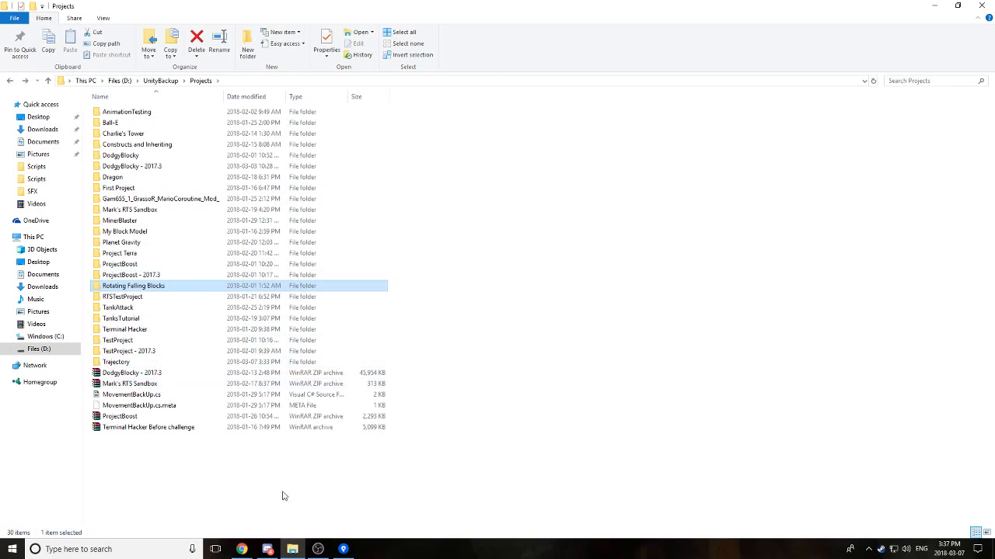
# Step: Switch to Sourcetree and start a new repository with the destination path D:\UnityBackup\Projects\Rotating Falling Blocks
pyautogui.click(343, 550)
pyautogui.click(115, 22)
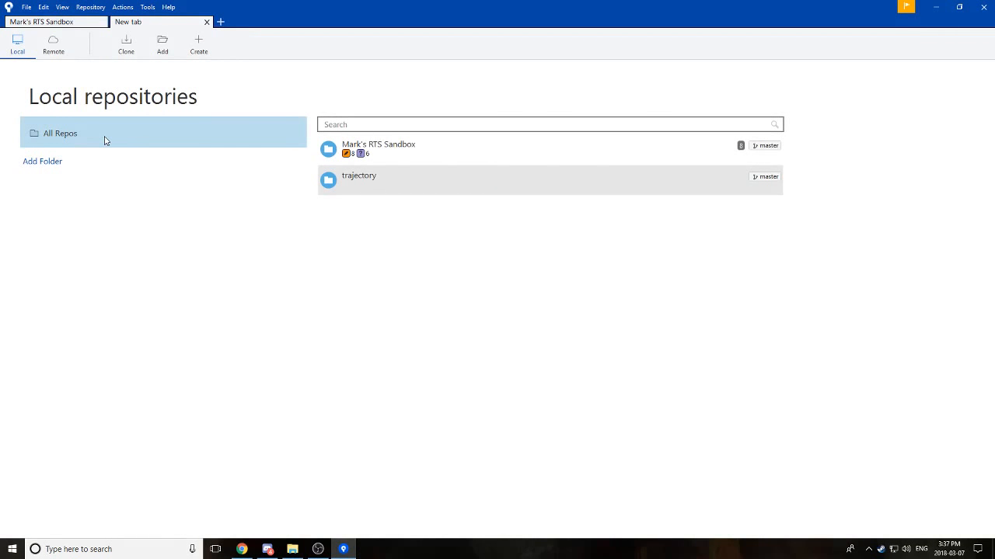
pyautogui.click(204, 53)
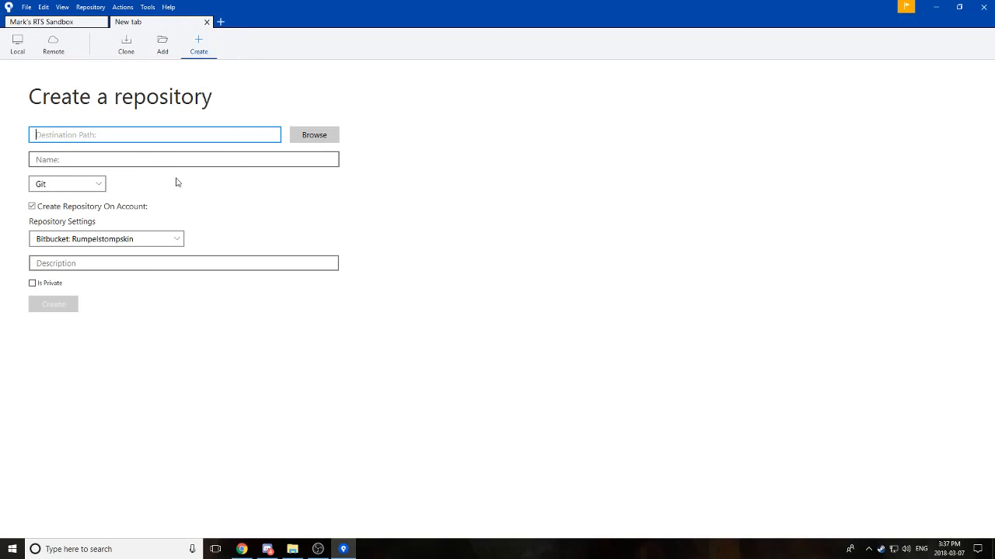
pyautogui.click(313, 133)
pyautogui.click(394, 279)
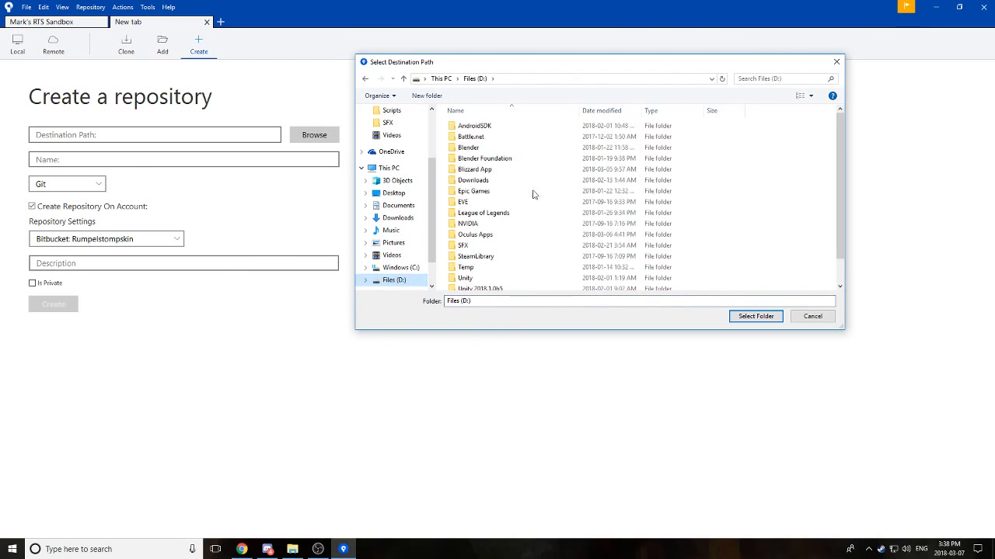
pyautogui.scroll(-1, 533, 195)
pyautogui.doubleClick(531, 274)
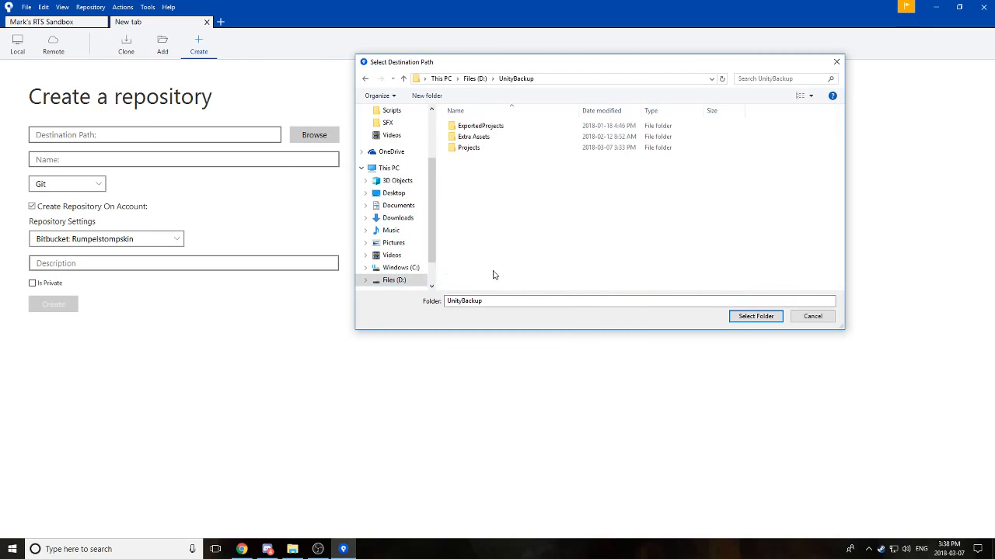
pyautogui.doubleClick(469, 147)
pyautogui.scroll(-3, 500, 256)
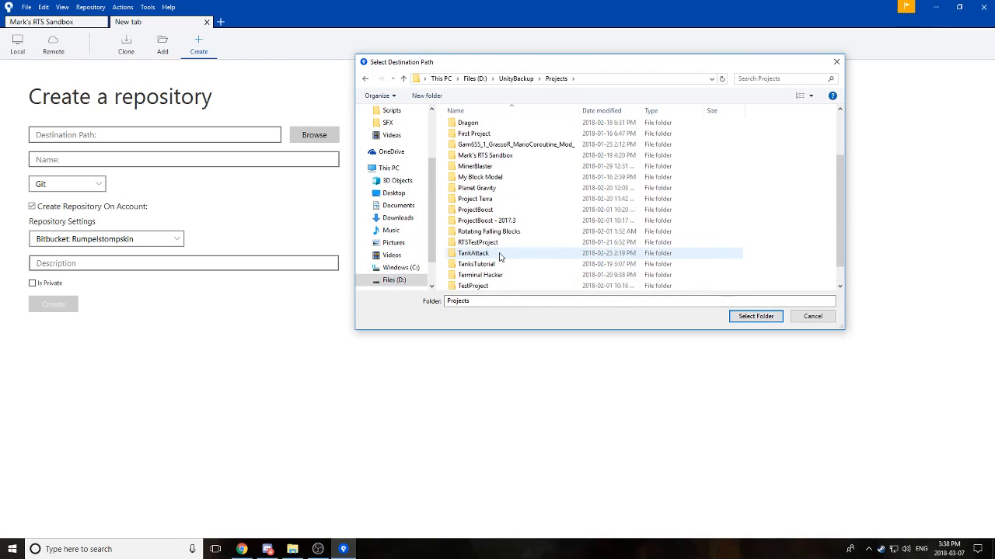
pyautogui.doubleClick(497, 231)
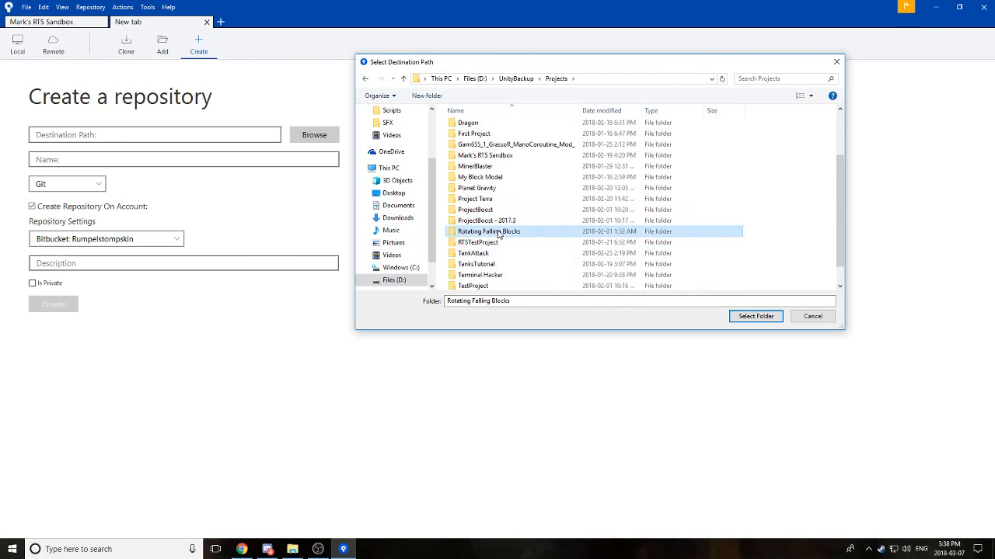
pyautogui.click(752, 319)
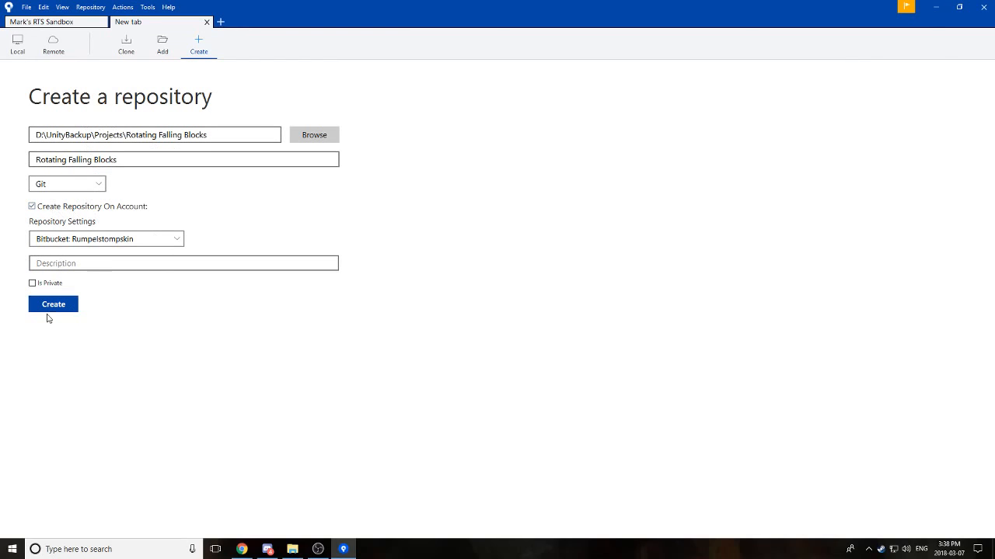
# Step: Rename the new repository in lowercase as "rotating falling blocks" and keep Bitbucket as its hosting account
pyautogui.click(54, 304)
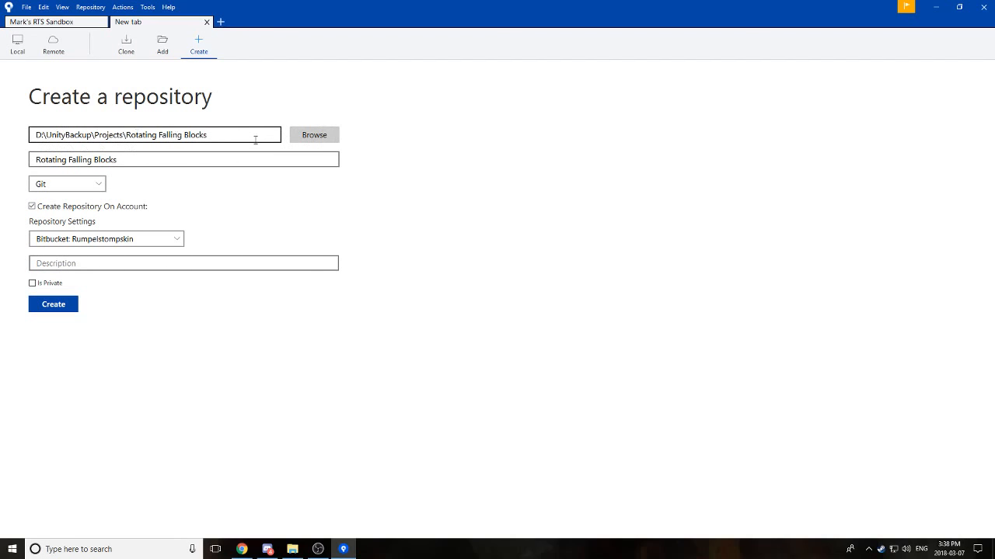
pyautogui.click(94, 159)
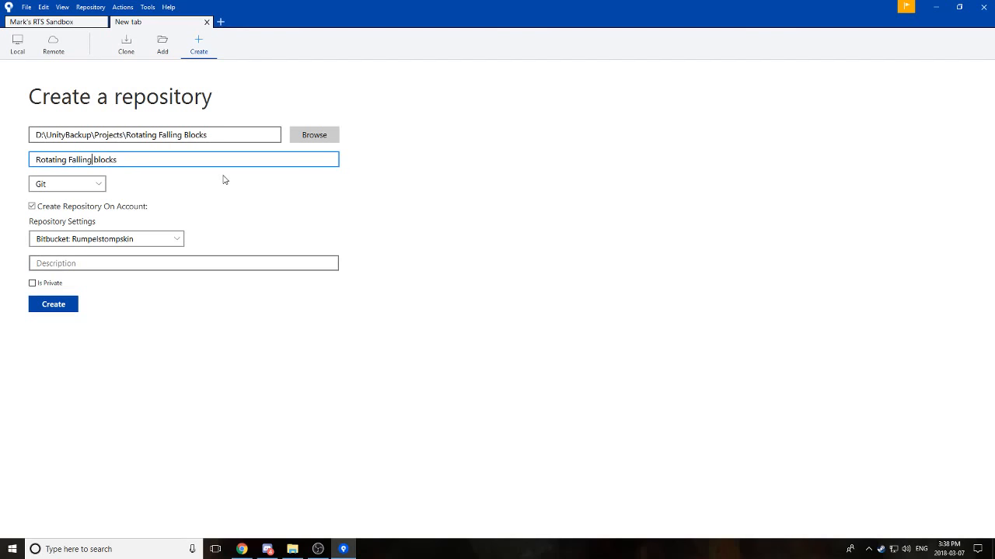
pyautogui.press('Delete')
pyautogui.write('f')
pyautogui.press('Delete')
pyautogui.write('r')
pyautogui.click(78, 239)
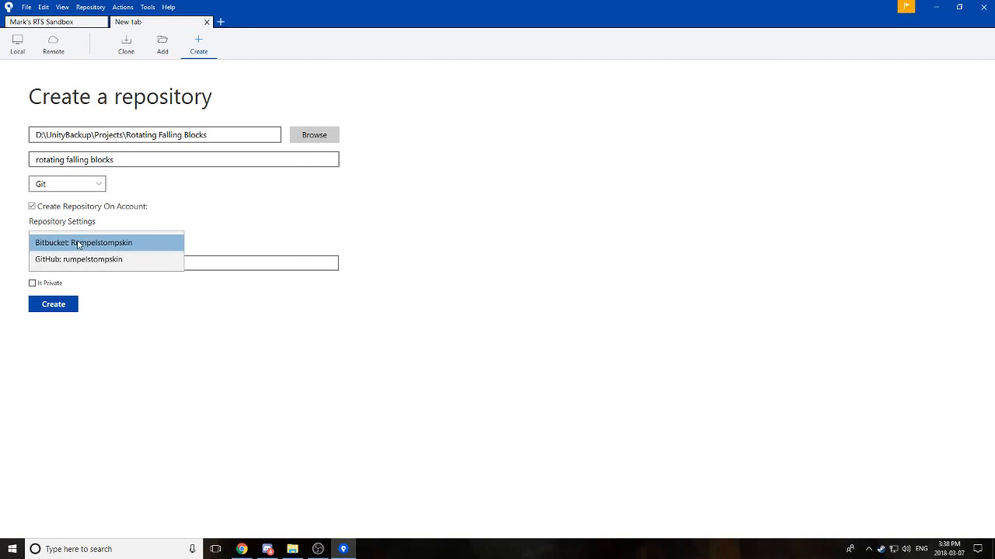
pyautogui.click(56, 247)
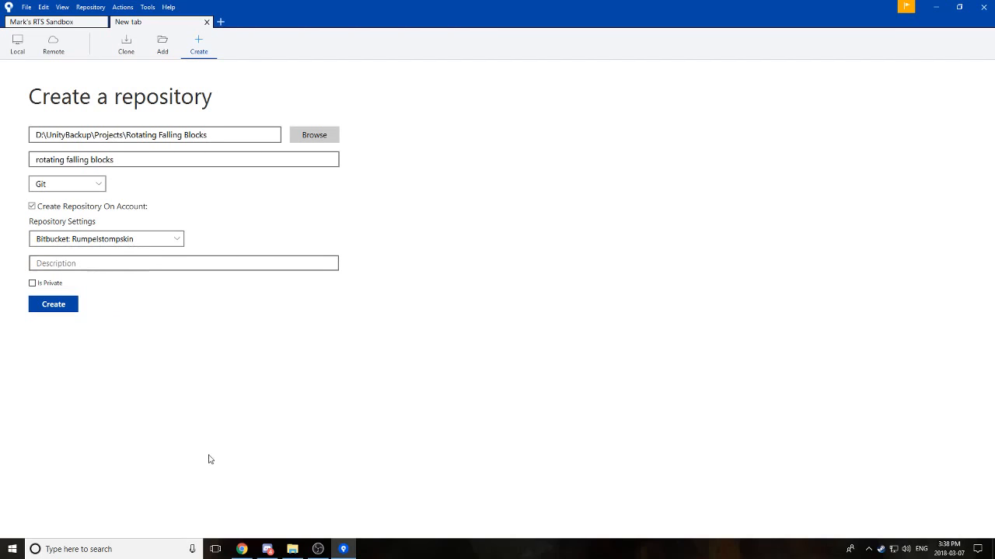
# Step: Switch to the browser and view the list of repositories on Bitbucket
pyautogui.click(245, 551)
pyautogui.click(148, 9)
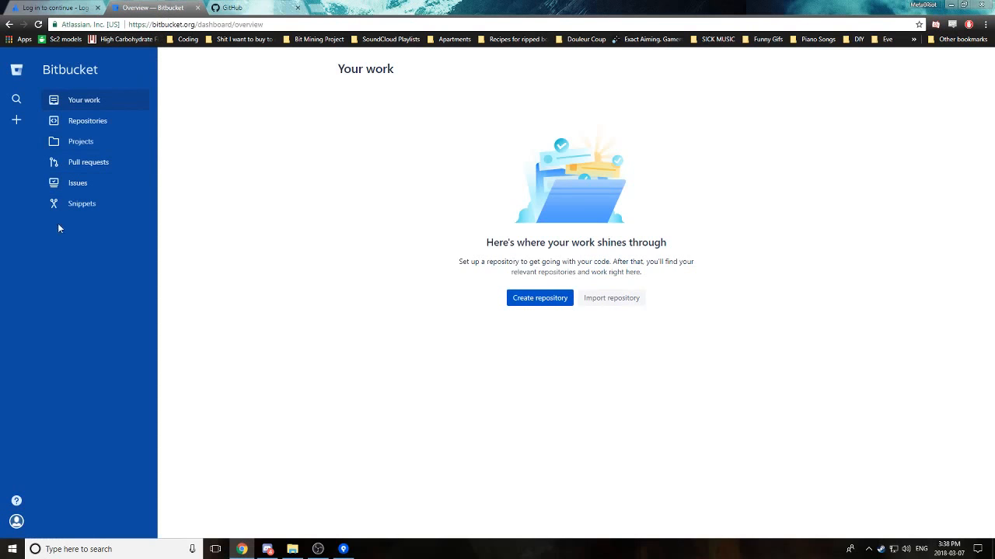
pyautogui.click(70, 129)
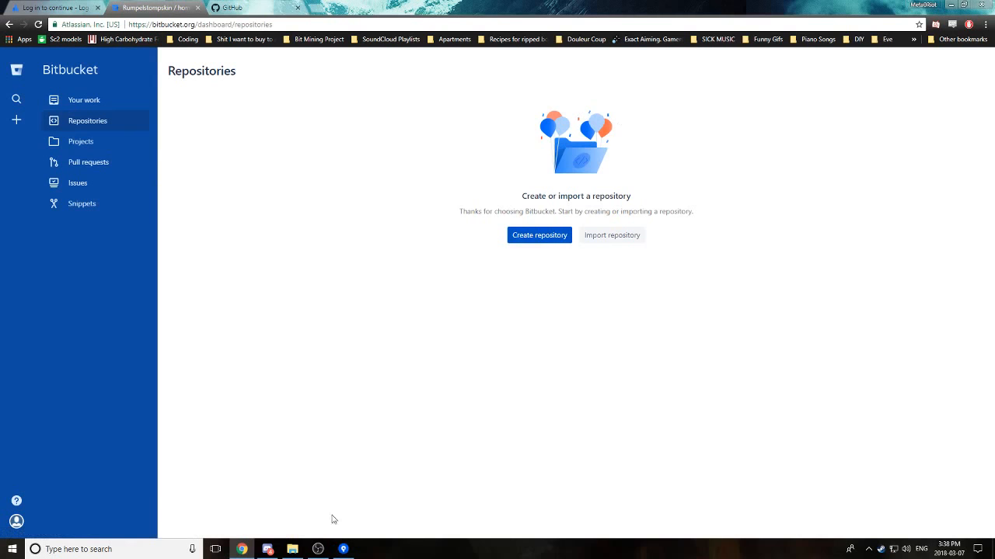
# Step: Switch to Sourcetree and try to create the "rotating falling blocks" repository on the Bitbucket account
pyautogui.click(344, 548)
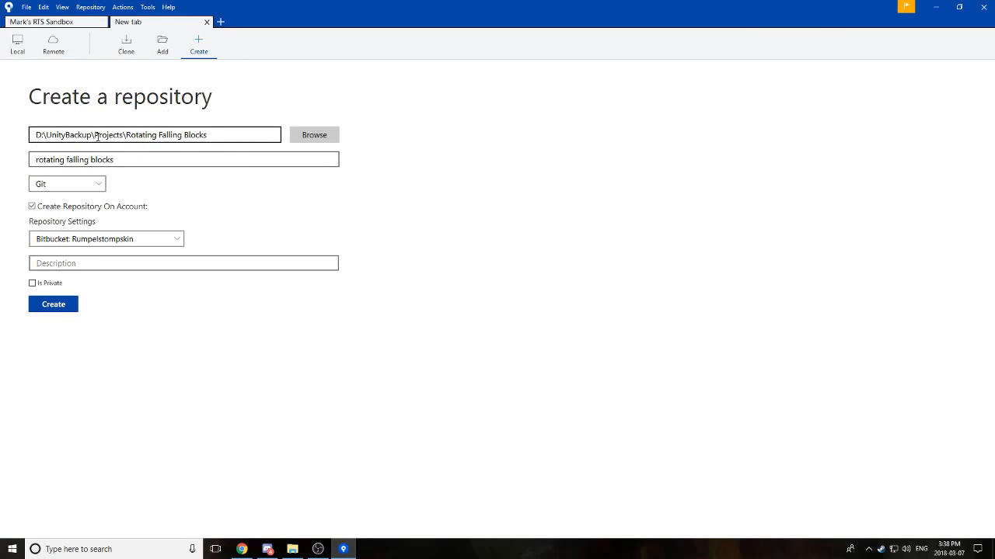
pyautogui.click(54, 304)
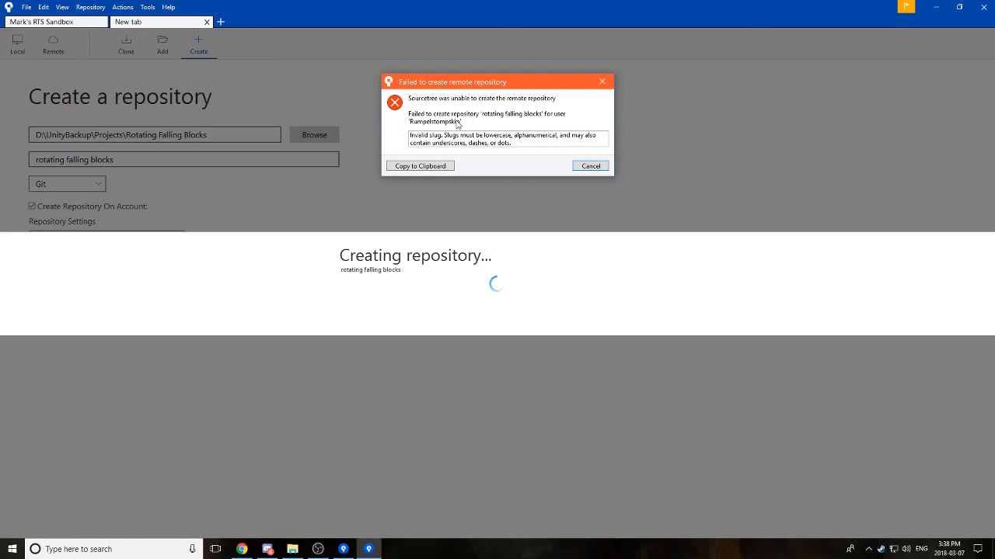
pyautogui.click(591, 166)
# Step: Switch to the browser and reload the Bitbucket repositories page to check for the new repository
pyautogui.click(242, 549)
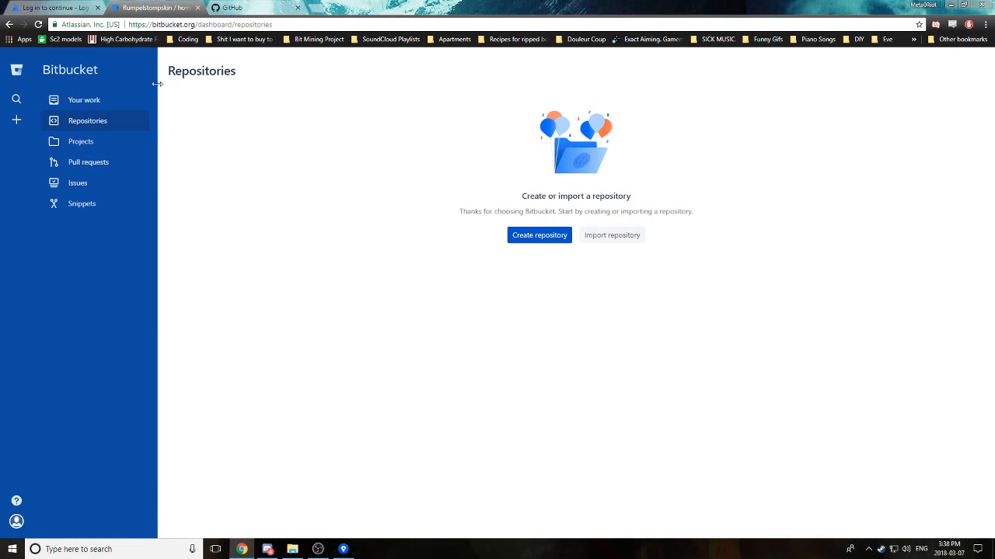
pyautogui.click(86, 128)
pyautogui.click(38, 24)
# Step: Switch to Sourcetree, set the hosting account to GitHub and try to create the "rotating falling blocks" repository there
pyautogui.click(343, 550)
pyautogui.click(93, 238)
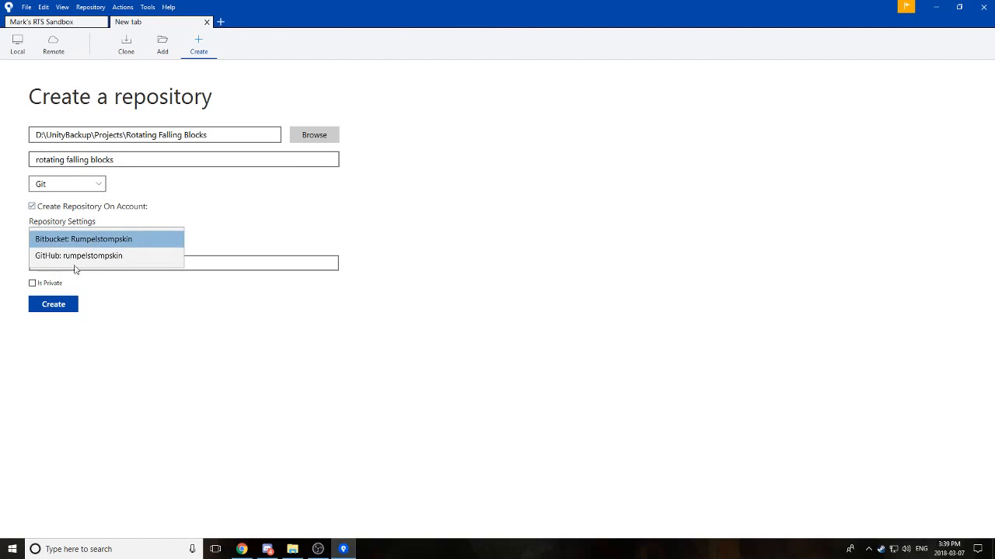
pyautogui.click(78, 256)
pyautogui.click(68, 303)
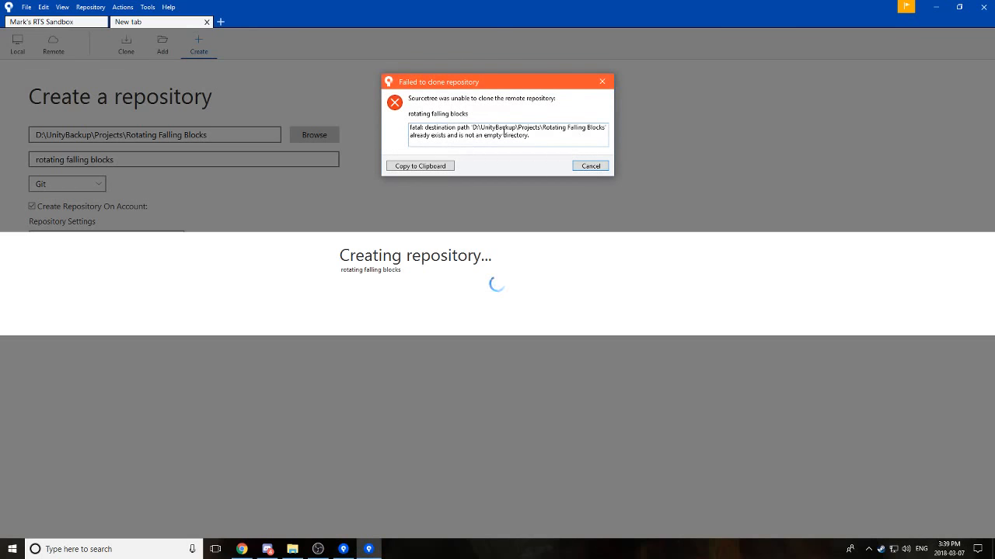
pyautogui.moveTo(459, 137); pyautogui.dragTo(405, 126)
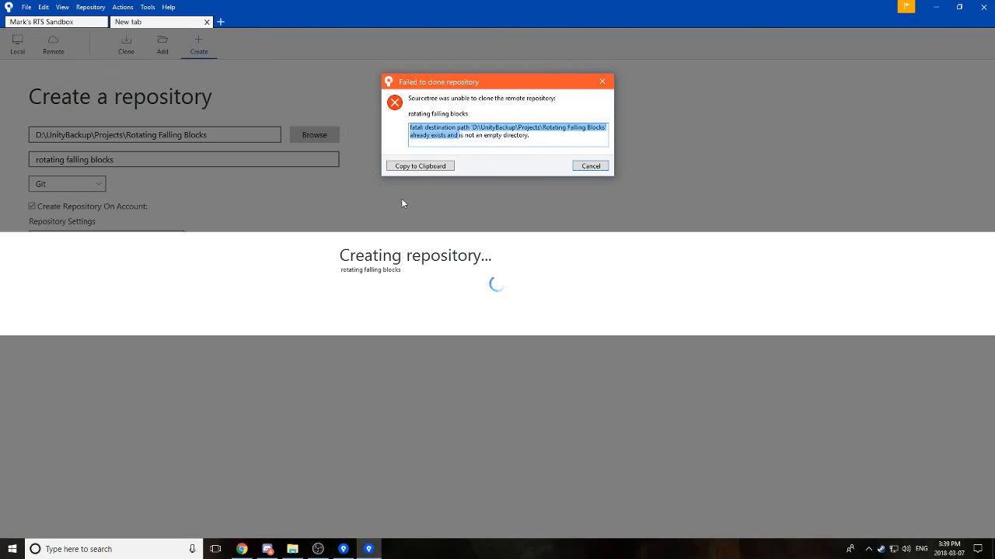
pyautogui.click(545, 130)
pyautogui.click(590, 166)
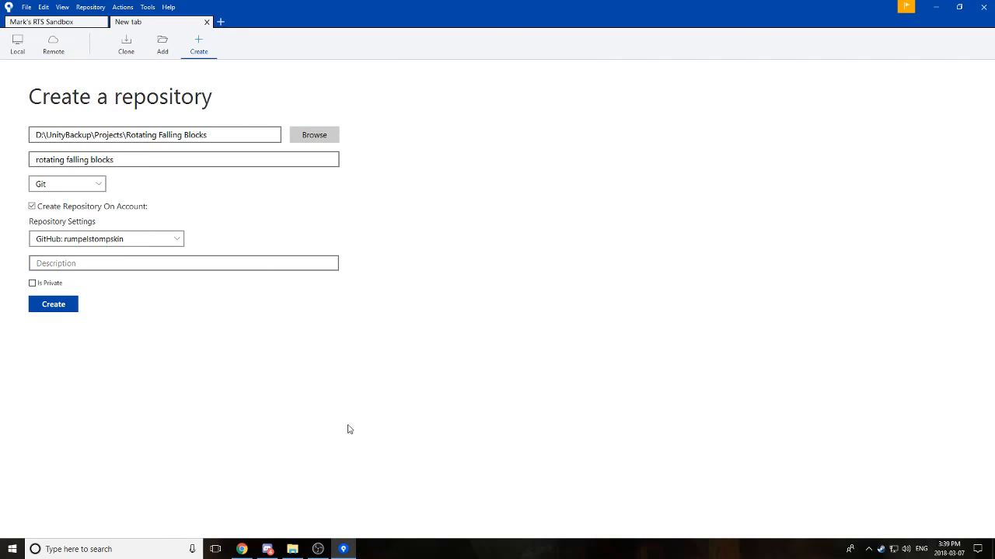
# Step: Switch to the browser and reload the GitHub home page to check for the new repository
pyautogui.click(241, 549)
pyautogui.click(249, 7)
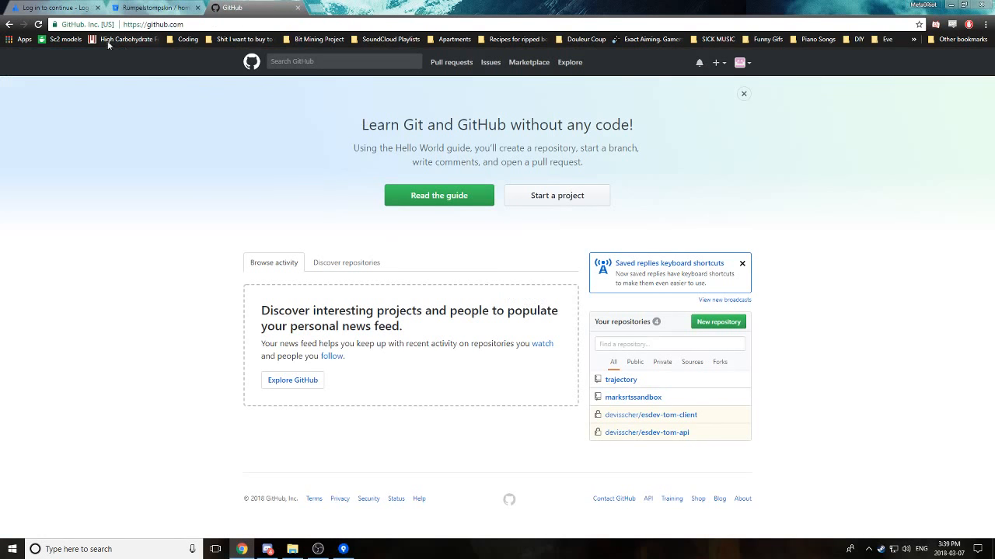
pyautogui.click(38, 24)
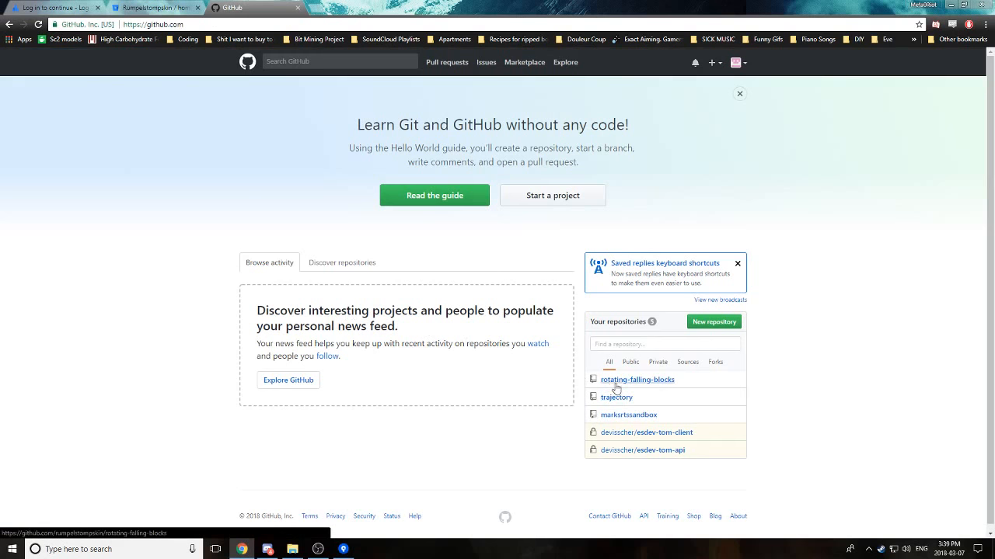
# Step: Delete the rotating-falling-blocks repository from GitHub through its settings, confirming with the repository name
pyautogui.click(658, 381)
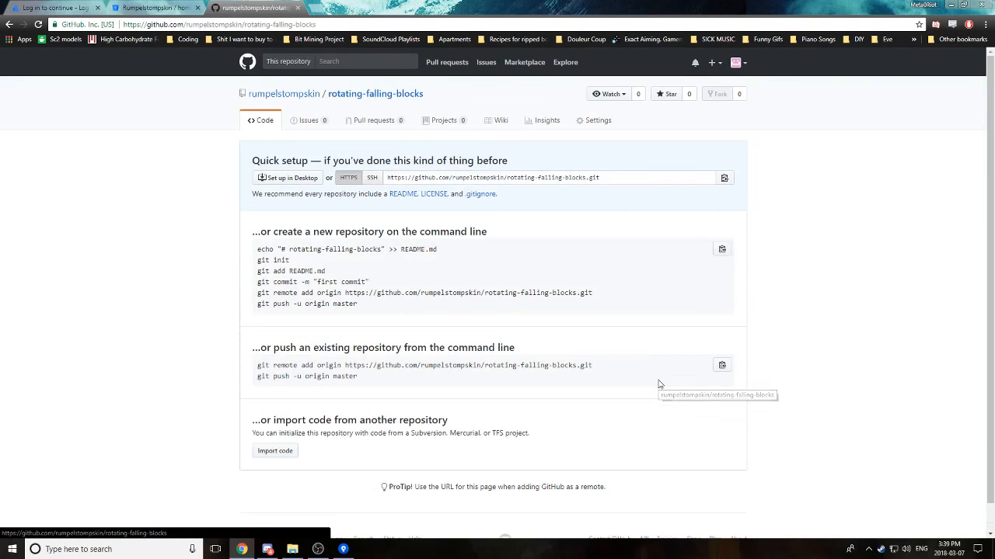
pyautogui.click(594, 120)
pyautogui.scroll(-8, 509, 348)
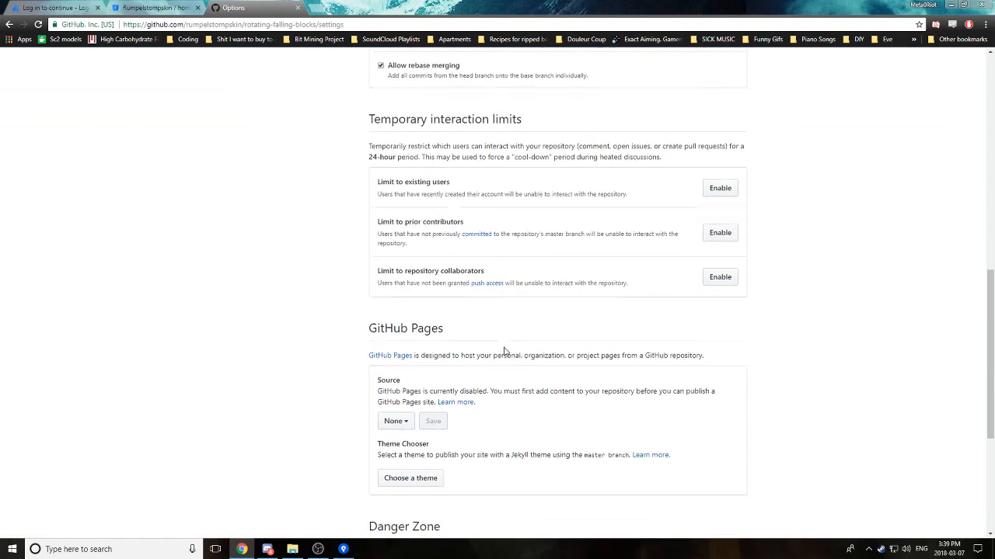
pyautogui.scroll(-5, 544, 381)
pyautogui.click(688, 435)
pyautogui.click(449, 335)
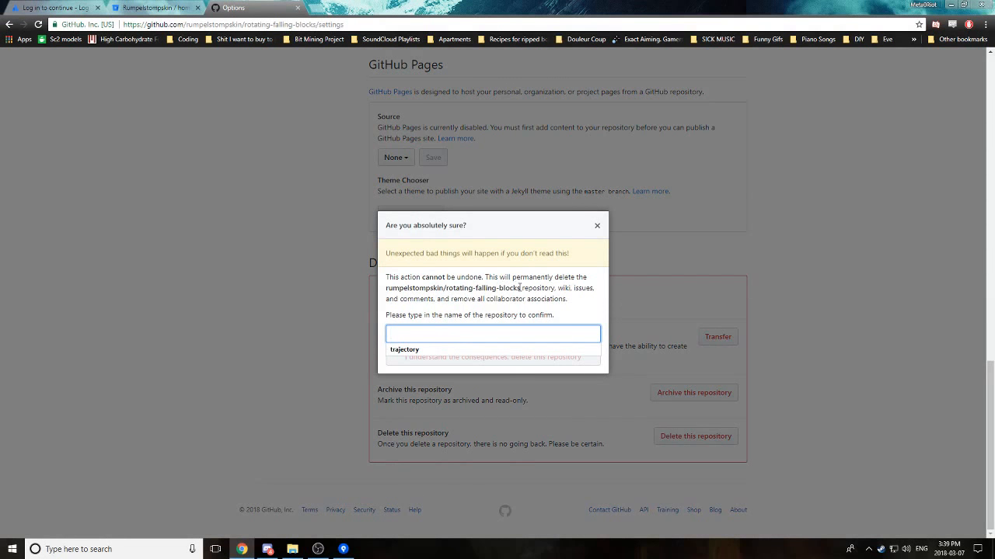
pyautogui.moveTo(520, 288); pyautogui.dragTo(449, 289)
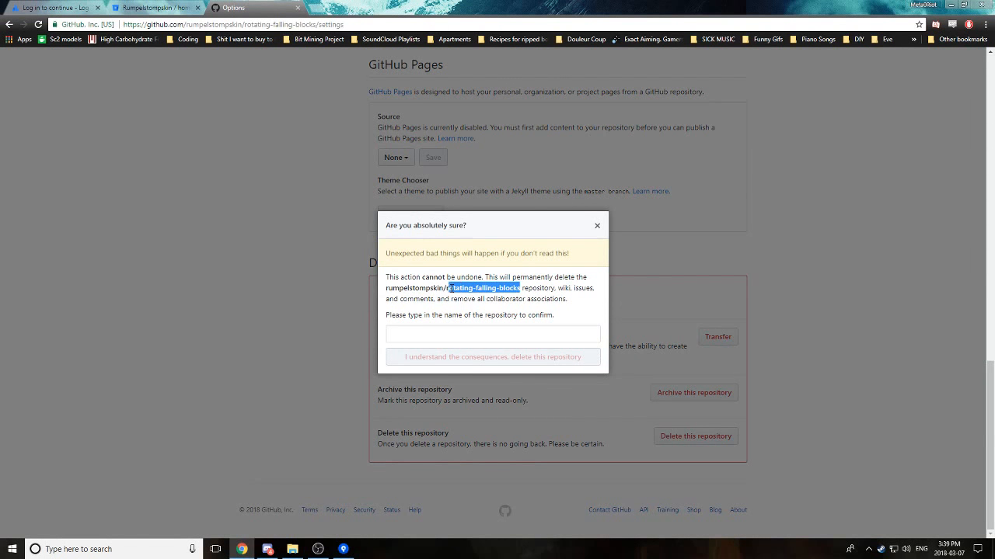
pyautogui.click(441, 338)
pyautogui.write('rotating-falling-blocks')
pyautogui.click(470, 359)
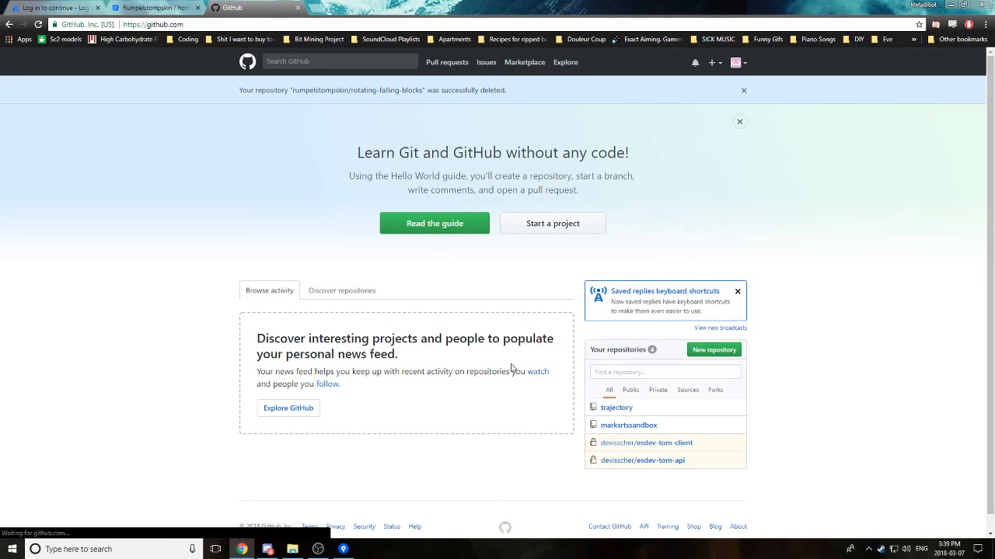
# Step: Switch to File Explorer and rename the "Rotating Falling Blocks" project folder to "Rotating Falling Blocks2"
pyautogui.click(343, 549)
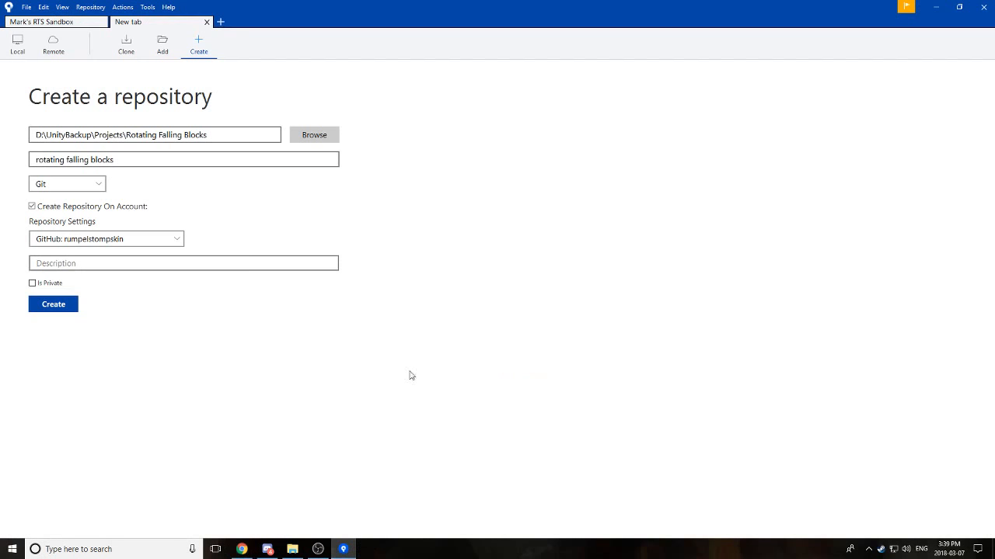
pyautogui.click(292, 549)
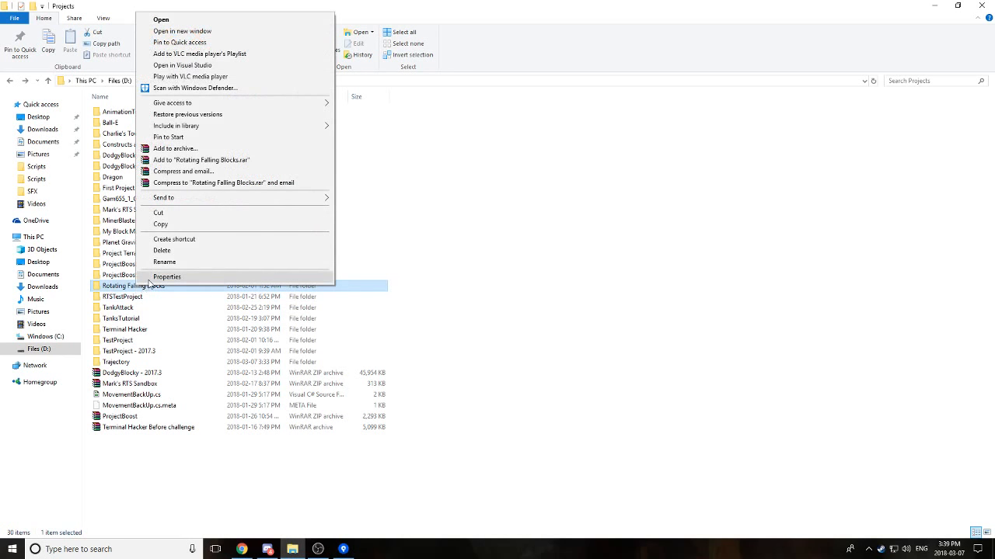
pyautogui.click(165, 262)
pyautogui.click(171, 286)
pyautogui.write('2')
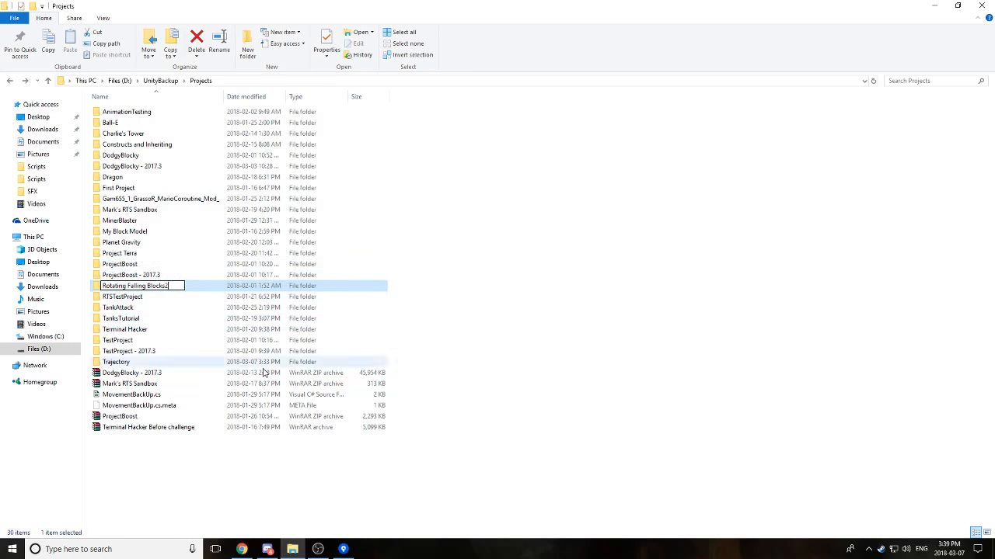
pyautogui.press('Return')
# Step: Create a new folder in Projects named "Rotating Falling Blocks", reusing the original folder's name
pyautogui.rightClick(273, 464)
pyautogui.moveTo(317, 442)
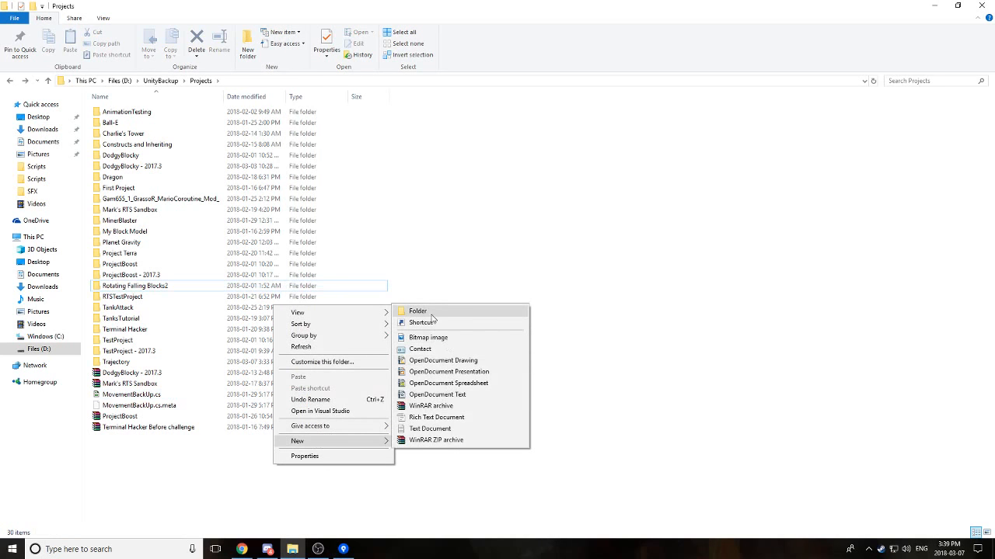
pyautogui.click(433, 312)
pyautogui.rightClick(148, 302)
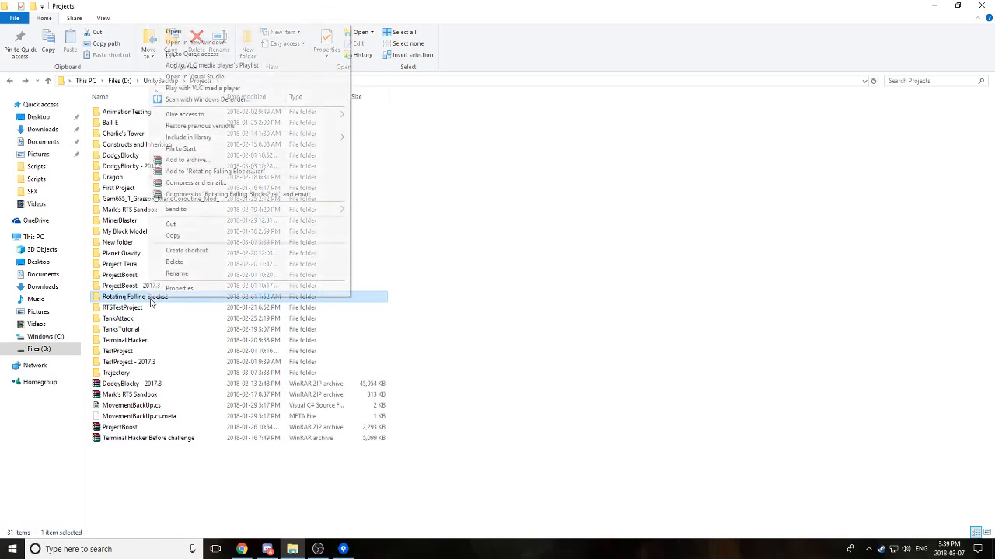
pyautogui.click(175, 275)
pyautogui.hotkey('ctrl', 'c')
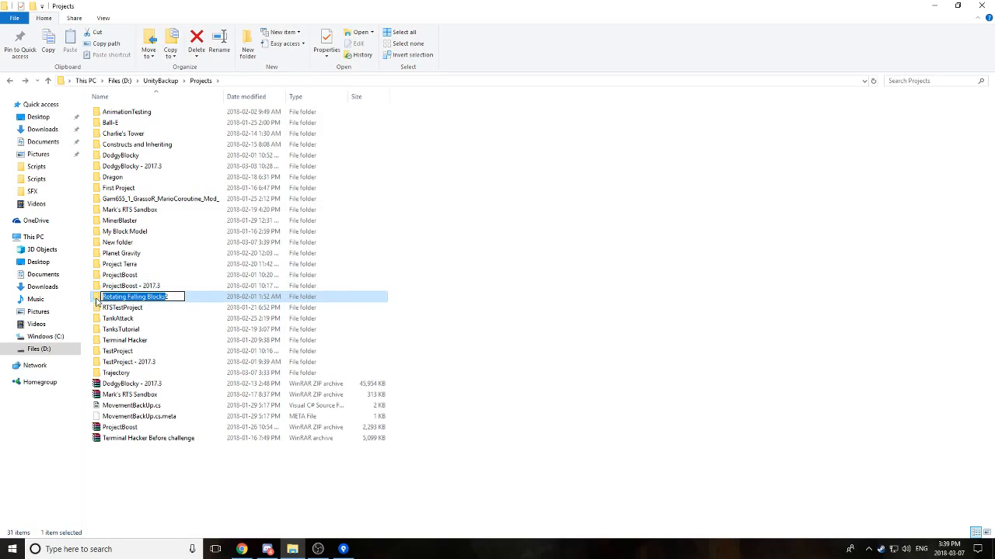
pyautogui.click(130, 242)
pyautogui.rightClick(130, 242)
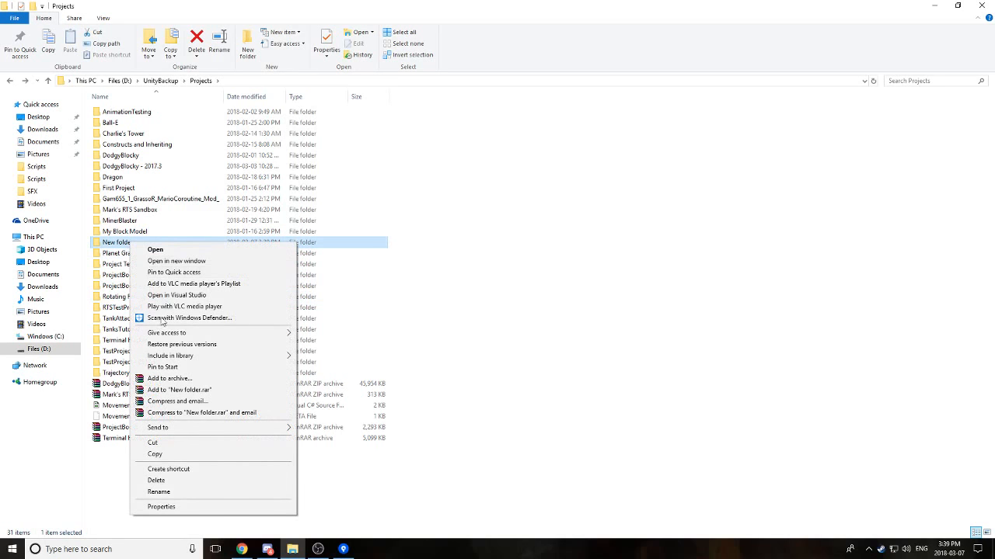
pyautogui.click(159, 492)
pyautogui.hotkey('ctrl', 'v')
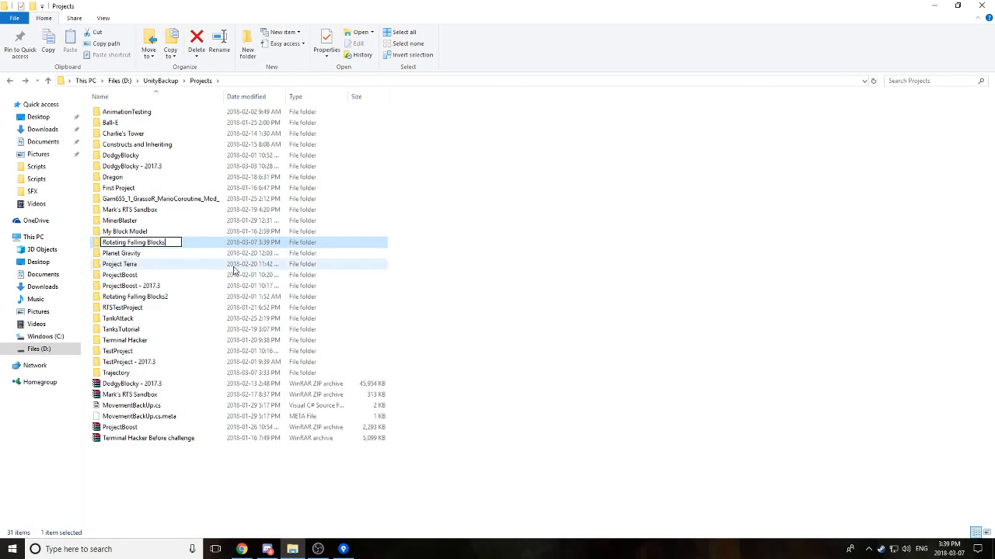
pyautogui.click(180, 508)
# Step: Open the new "Rotating Falling Blocks" folder to check its contents and return to Projects
pyautogui.doubleClick(128, 287)
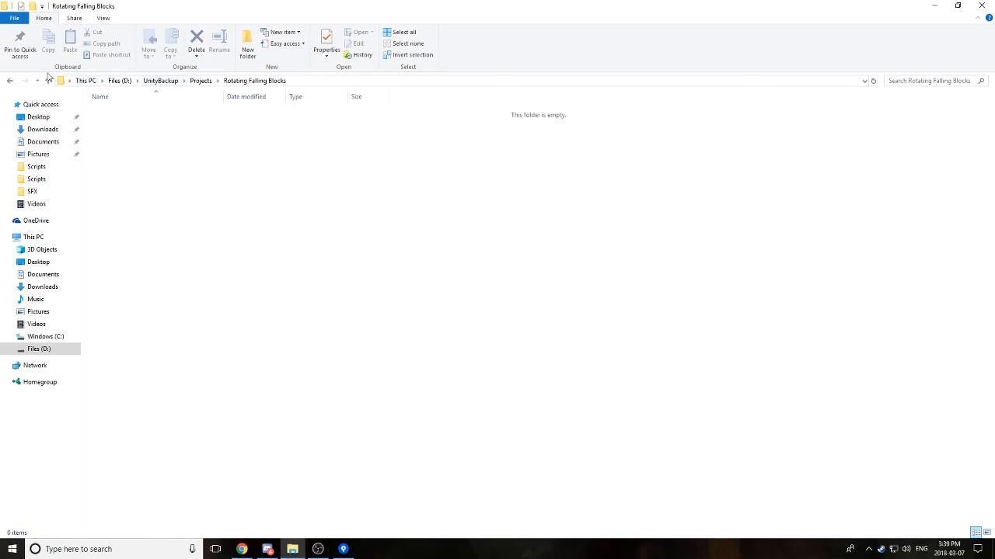
pyautogui.click(11, 81)
pyautogui.doubleClick(148, 290)
pyautogui.click(10, 82)
# Step: Switch to Sourcetree and try to create the "rotating falling blocks" Git repository on the GitHub account again
pyautogui.click(342, 549)
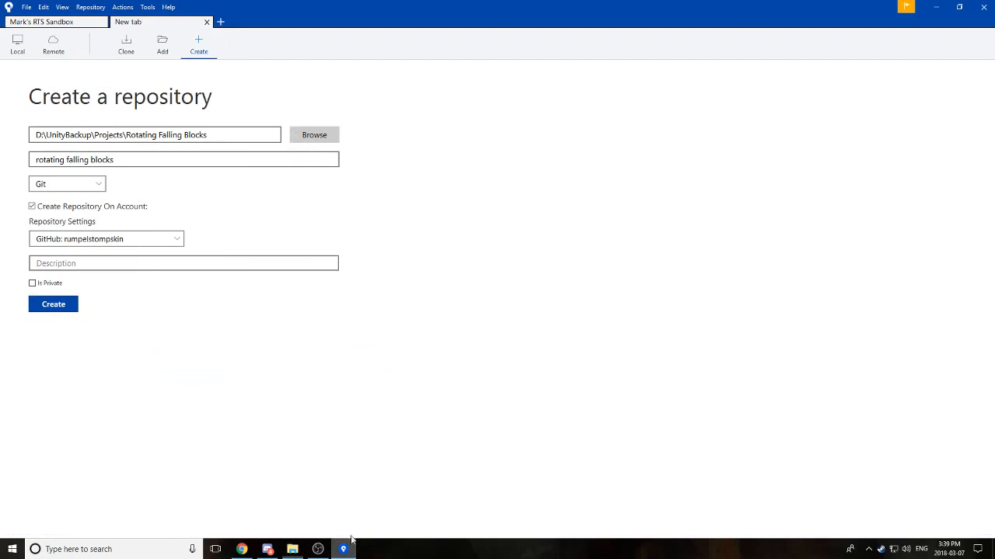
pyautogui.click(63, 159)
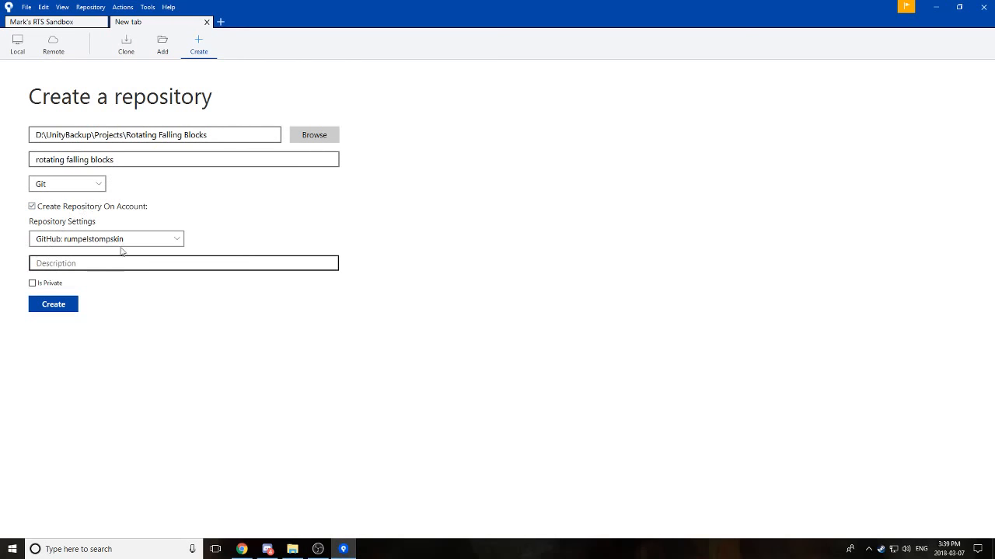
pyautogui.click(47, 306)
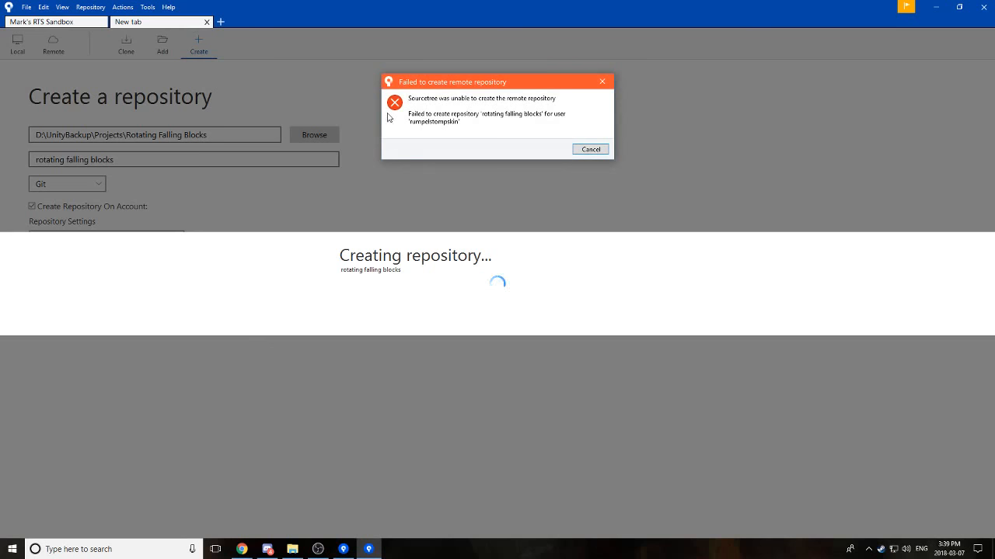
pyautogui.click(591, 151)
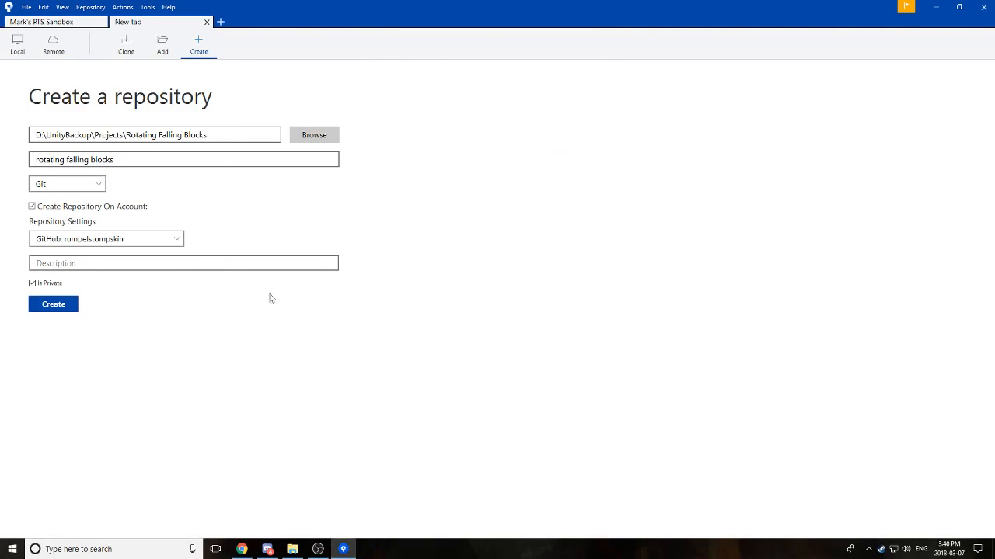
# Step: Switch to the browser and reload the GitHub home page to check the repository list
pyautogui.click(242, 549)
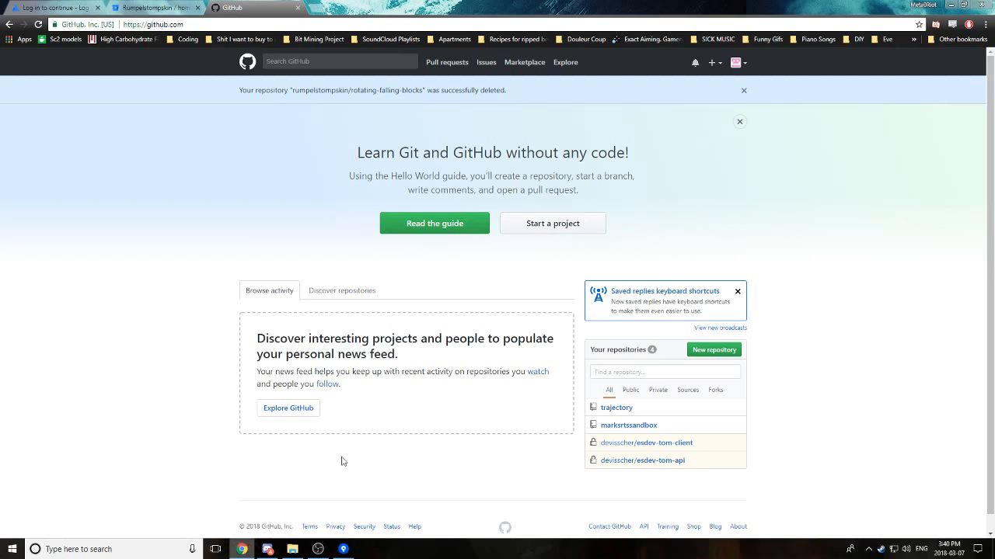
pyautogui.click(39, 25)
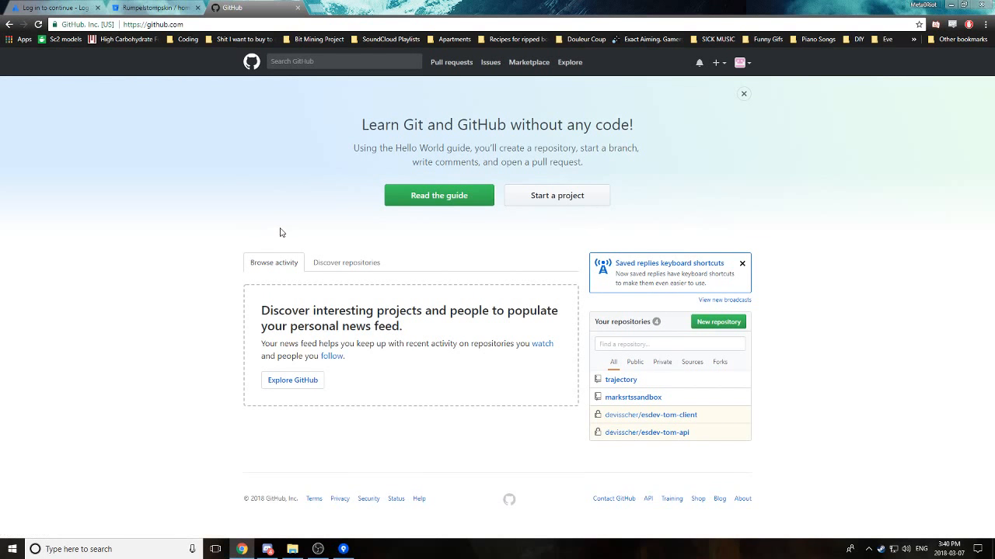
# Step: Switch to Sourcetree and try to create "rotating falling blocks" as a private repository on the GitHub account
pyautogui.click(343, 549)
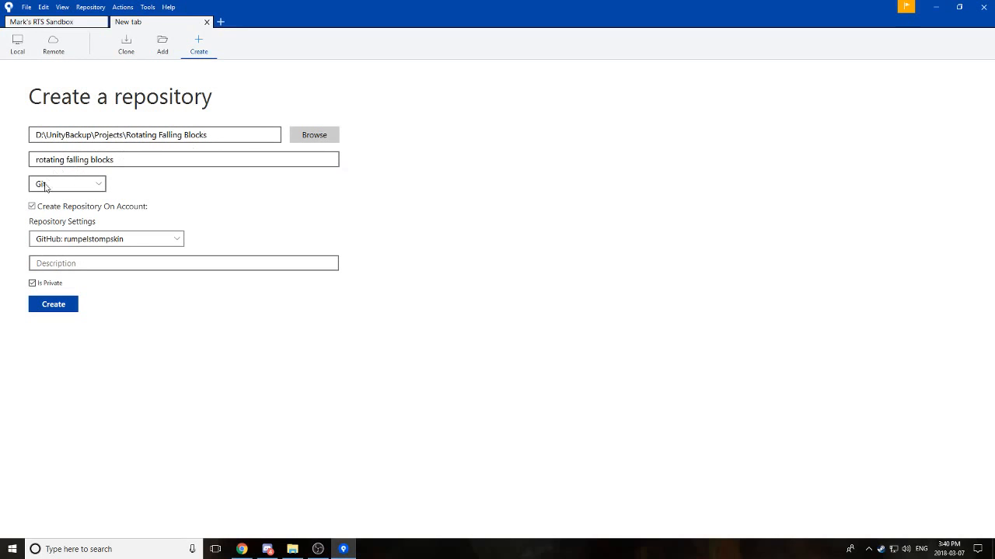
pyautogui.click(58, 307)
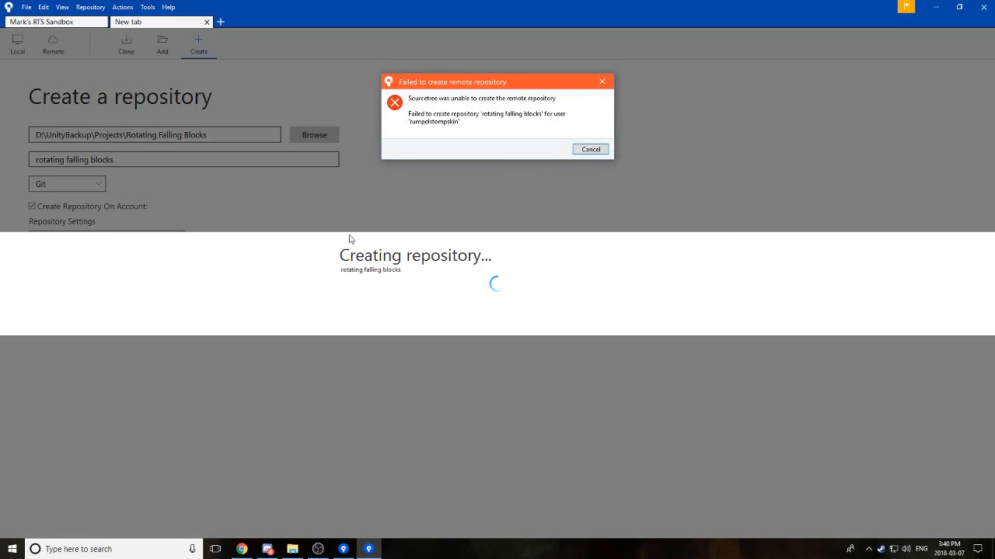
pyautogui.click(589, 149)
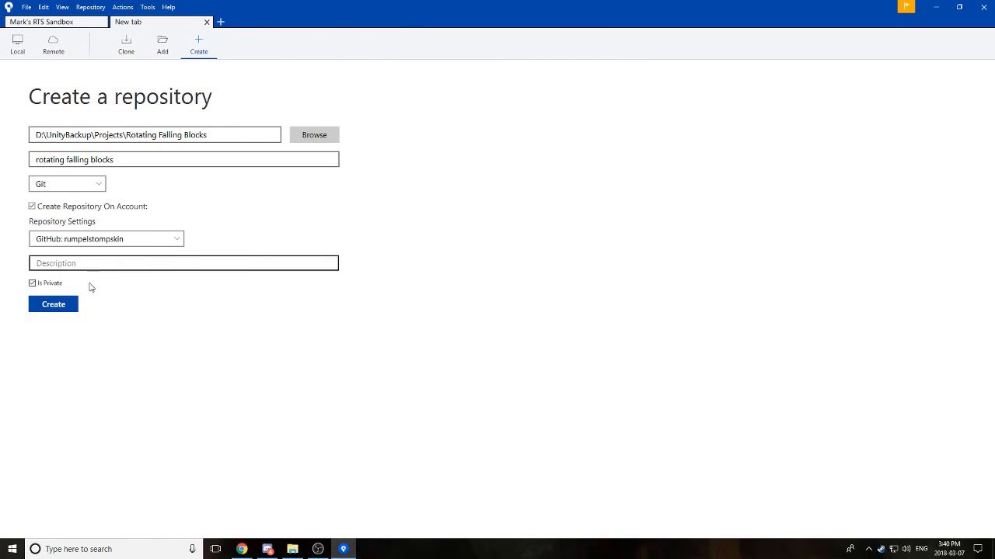
# Step: Change the repository name to "rotatingfallingblocks" and create it as a public Git repository on the GitHub account
pyautogui.click(91, 160)
pyautogui.click(67, 159)
pyautogui.press('BackSpace')
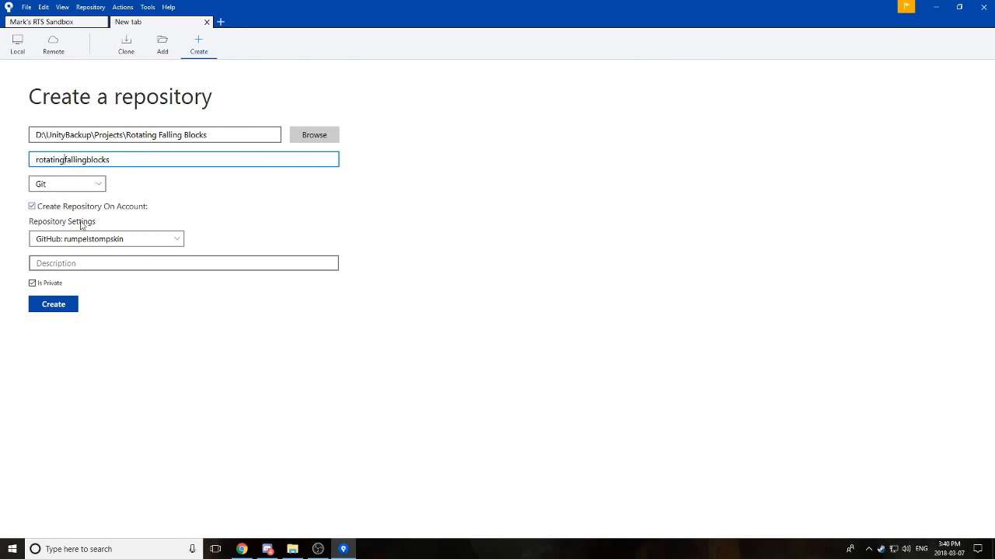
pyautogui.click(53, 305)
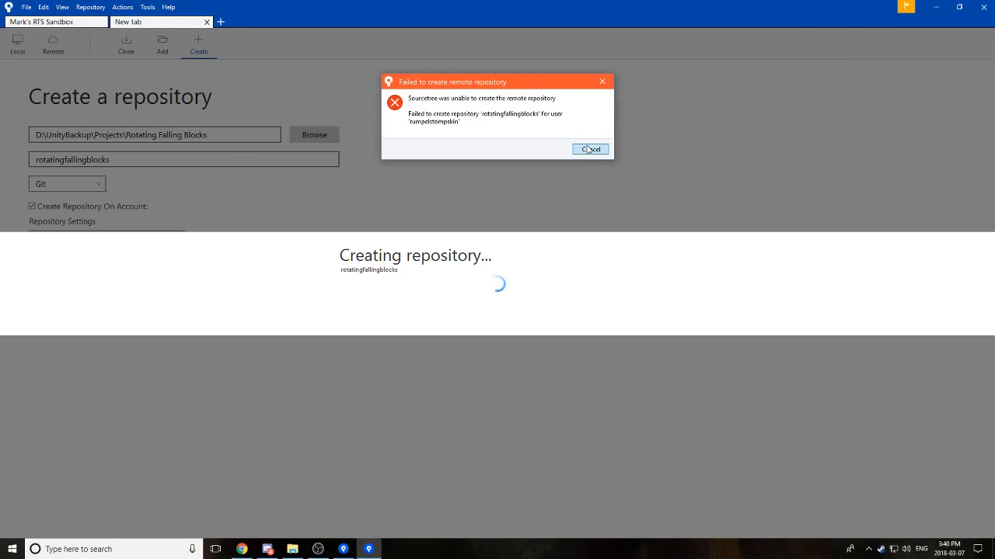
pyautogui.click(589, 149)
pyautogui.click(65, 307)
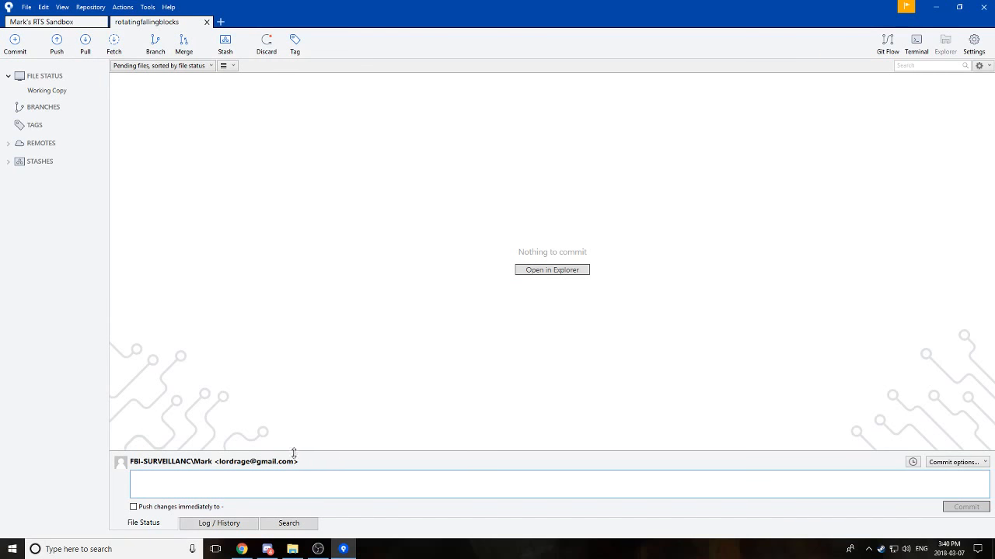
# Step: Switch to the browser and reload the GitHub home page to check for the rotatingfallingblocks repository
pyautogui.click(241, 550)
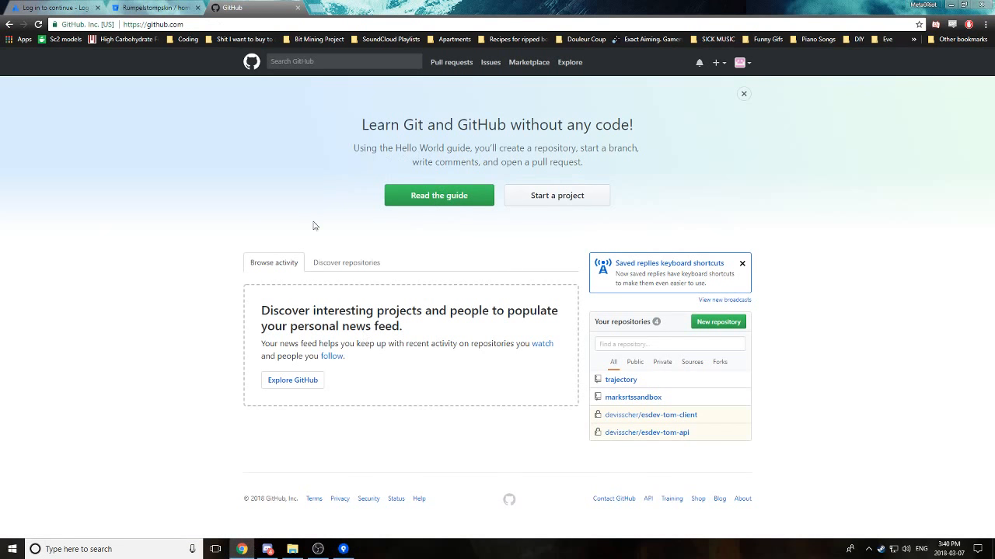
pyautogui.press('F5')
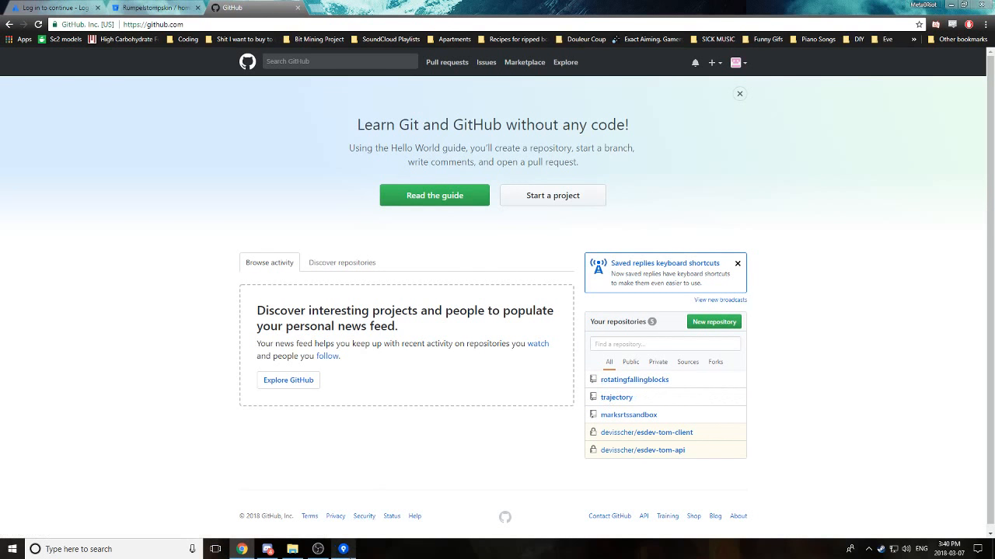
# Step: Switch to Sourcetree, view the rotatingfallingblocks working folder in File Explorer and close that window
pyautogui.click(343, 549)
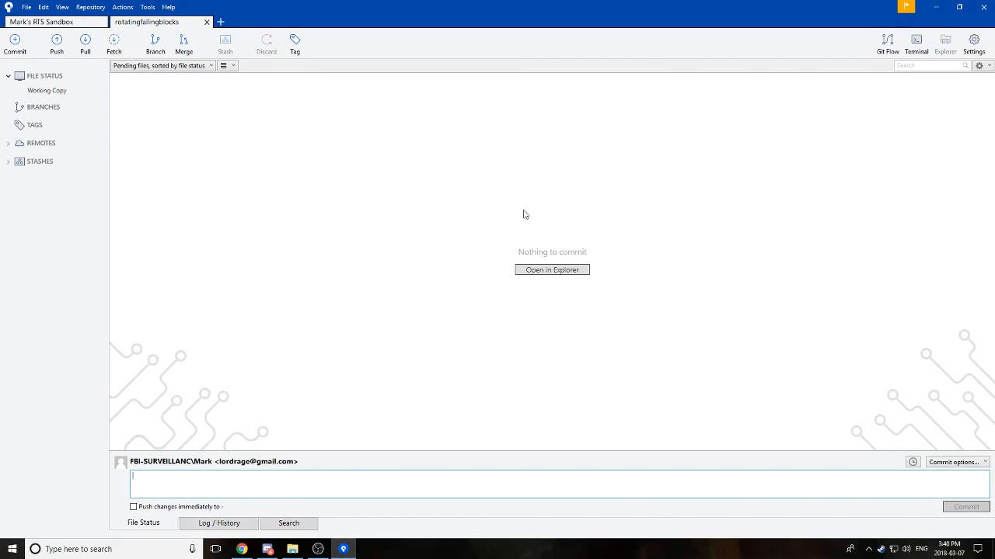
pyautogui.click(558, 270)
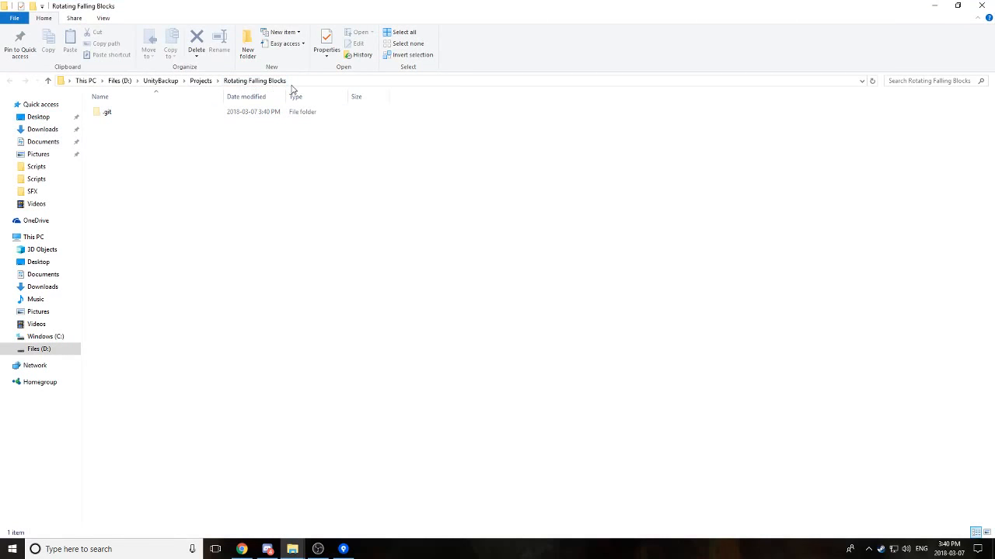
pyautogui.click(981, 6)
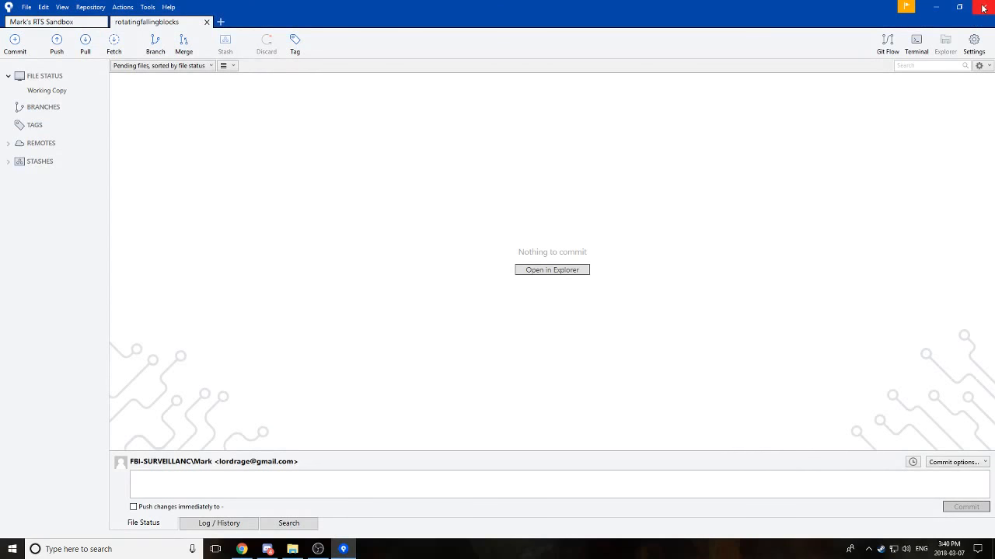
# Step: Close Sourcetree, minimize the browser and open the new "Rotating Falling Blocks" folder in File Explorer
pyautogui.click(983, 8)
pyautogui.click(941, 4)
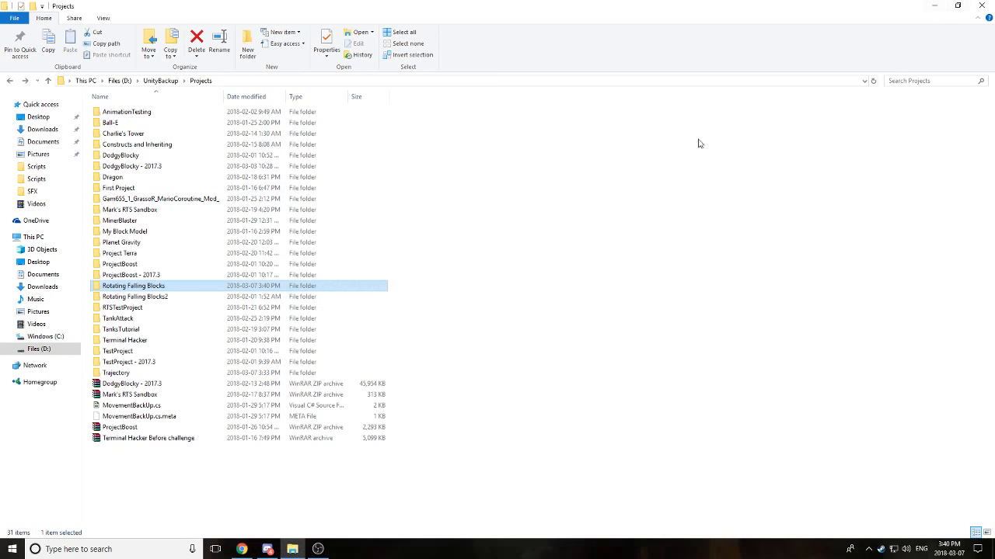
pyautogui.doubleClick(158, 287)
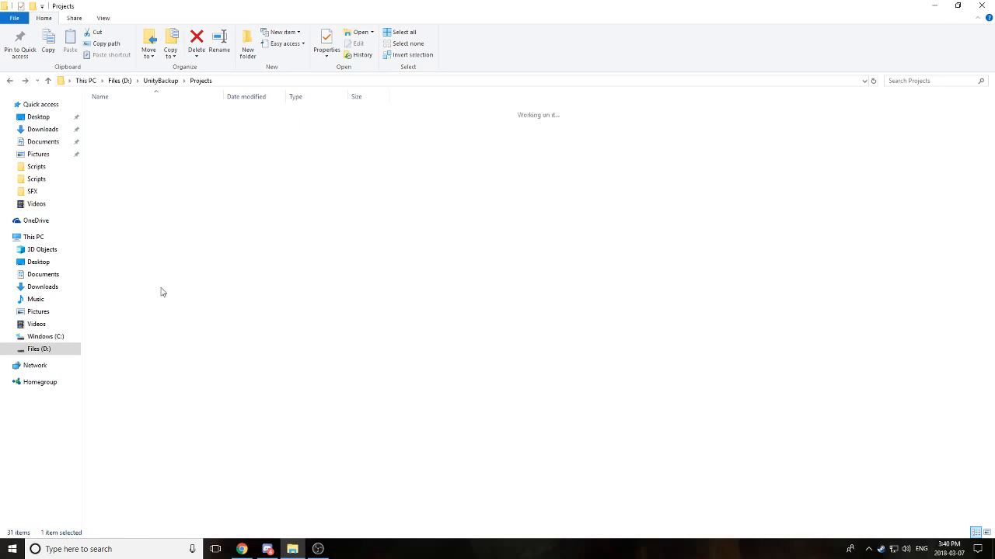
# Step: Move the .git folder from the new "Rotating Falling Blocks" folder into the "Rotating Falling Blocks2" project folder
pyautogui.click(126, 121)
pyautogui.click(8, 80)
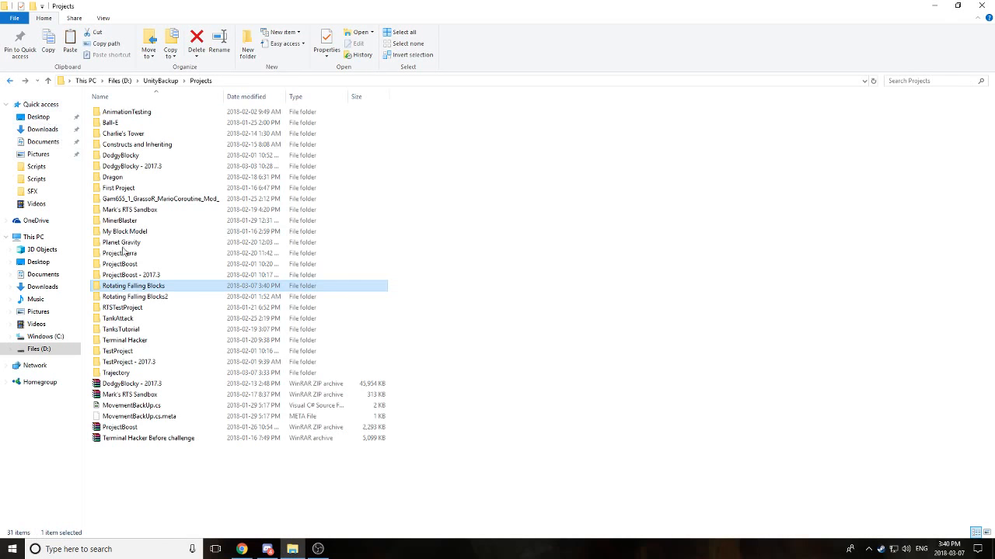
pyautogui.doubleClick(134, 296)
pyautogui.hotkey('ctrl', 'v')
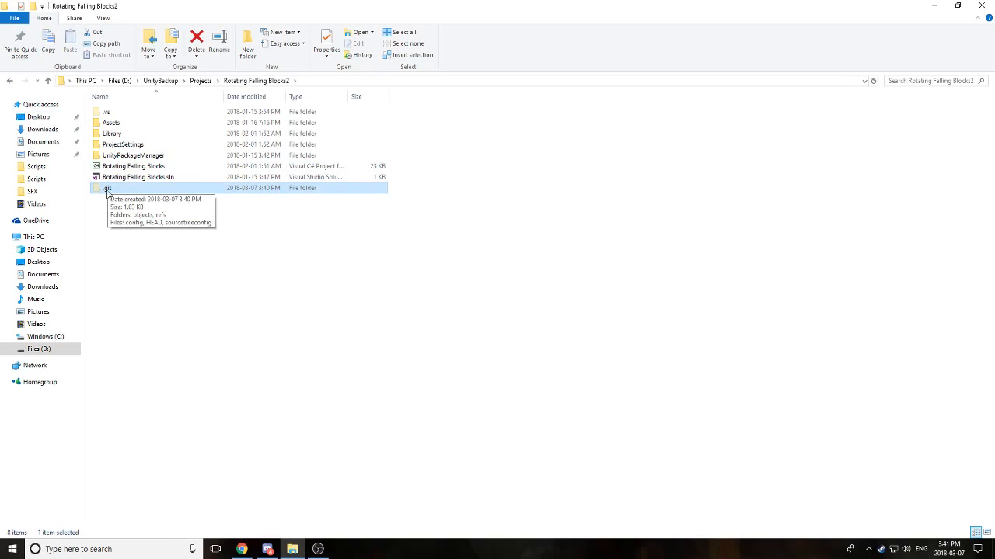
# Step: Check the contents of the "Rotating Falling Blocks" folder, return to Projects and delete that folder
pyautogui.click(7, 80)
pyautogui.rightClick(122, 287)
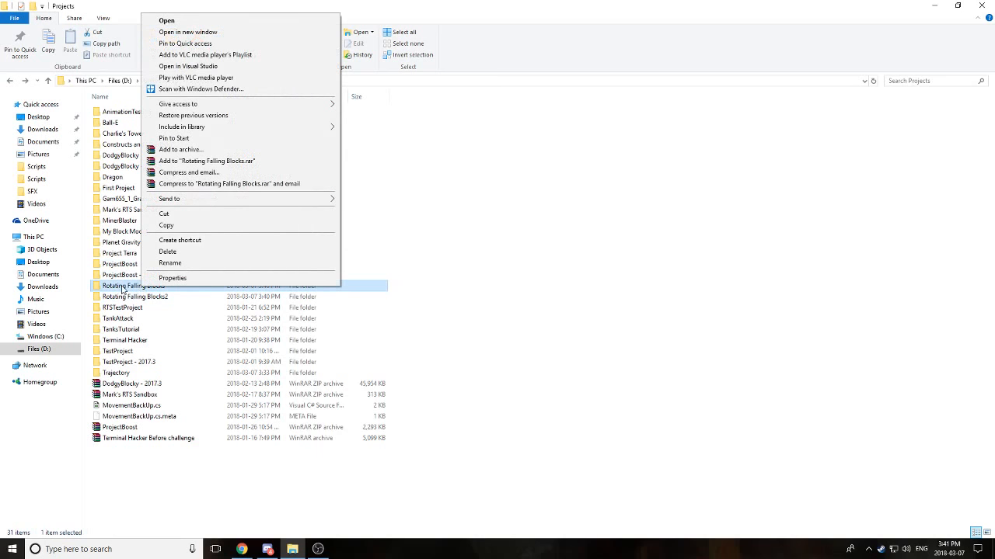
pyautogui.press('Return')
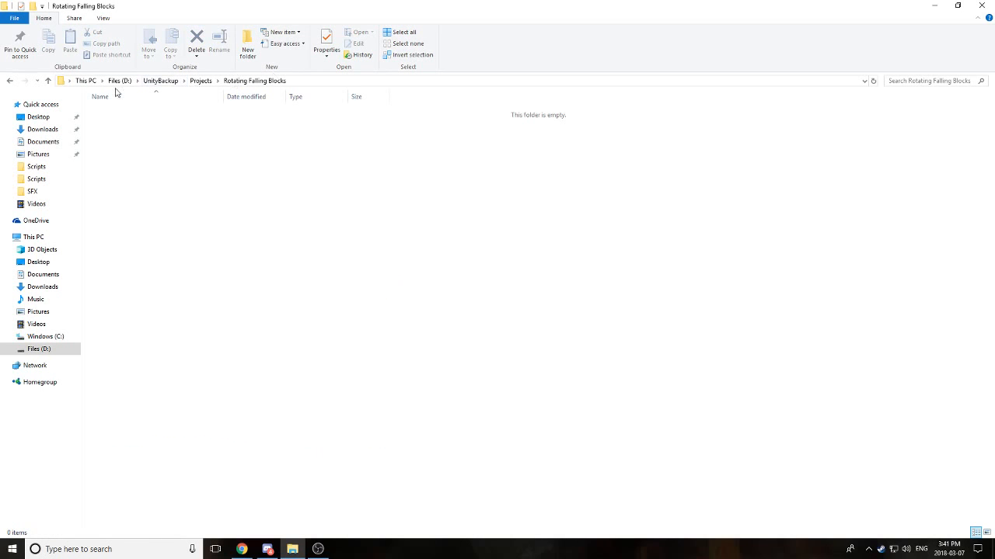
pyautogui.click(9, 80)
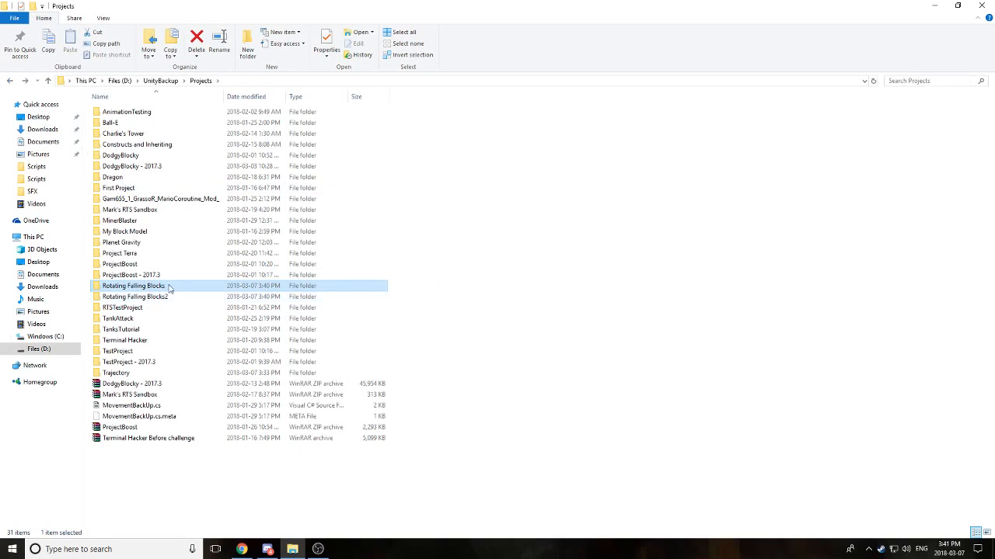
pyautogui.press('Delete')
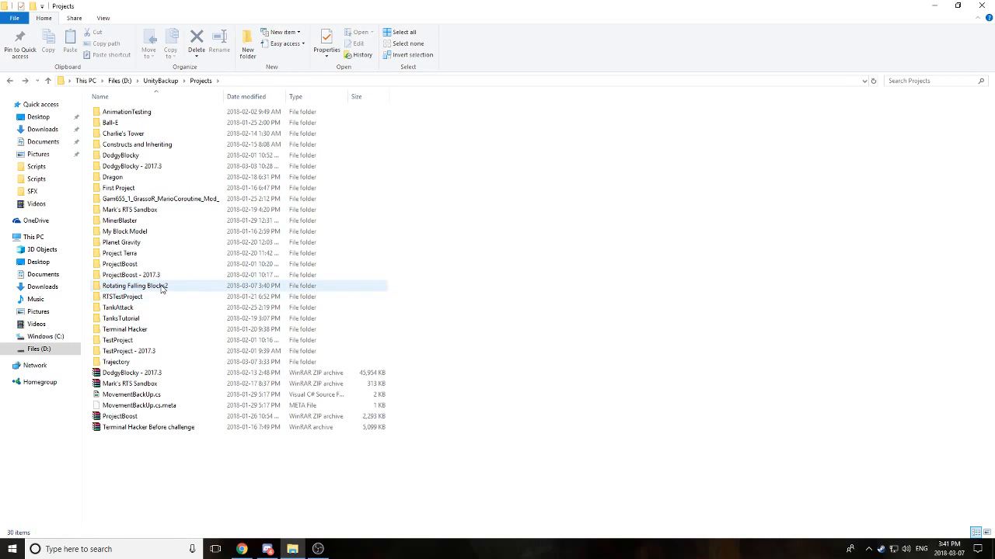
# Step: Rename the "Rotating Falling Blocks2" folder as "Rotating Falling Blocks"
pyautogui.rightClick(161, 289)
pyautogui.click(186, 261)
pyautogui.press('End')
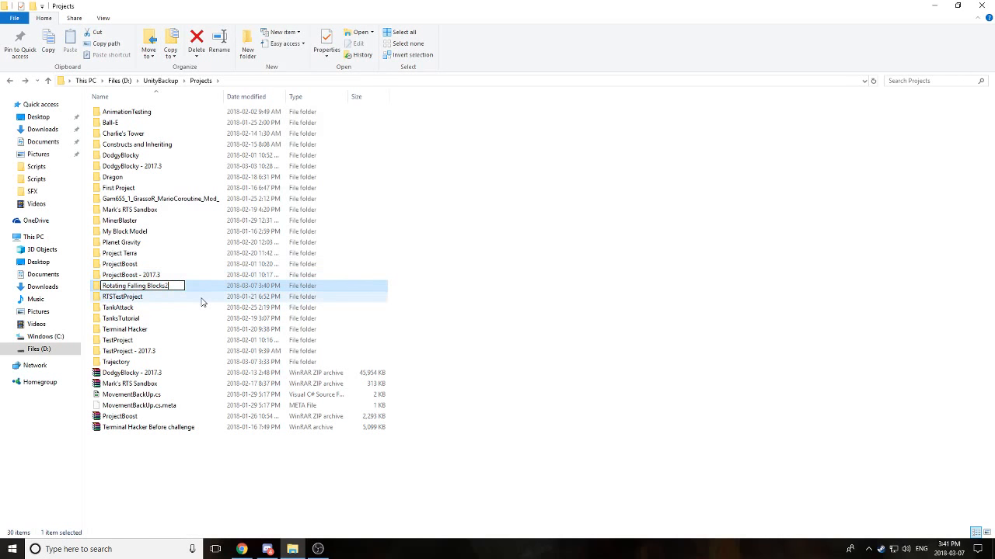
pyautogui.press('Return')
pyautogui.click(261, 482)
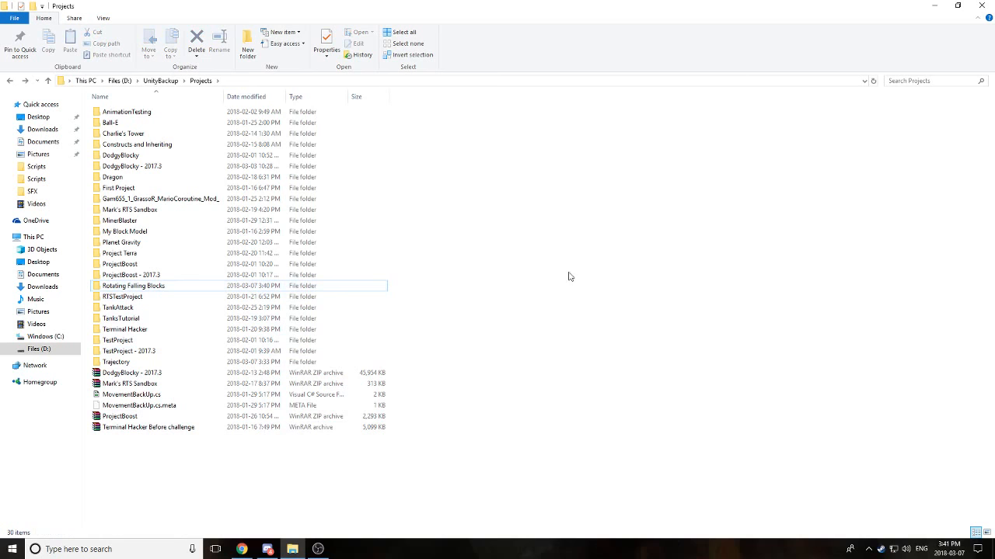
# Step: Close the Projects window, launch Sourcetree from the Desktop folder and close that folder window
pyautogui.click(981, 5)
pyautogui.doubleClick(20, 68)
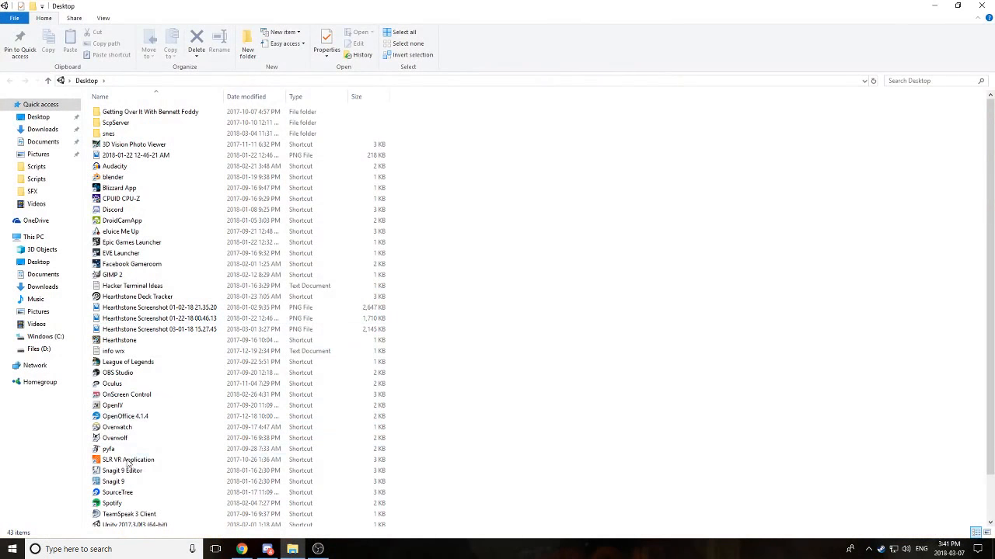
pyautogui.click(128, 494)
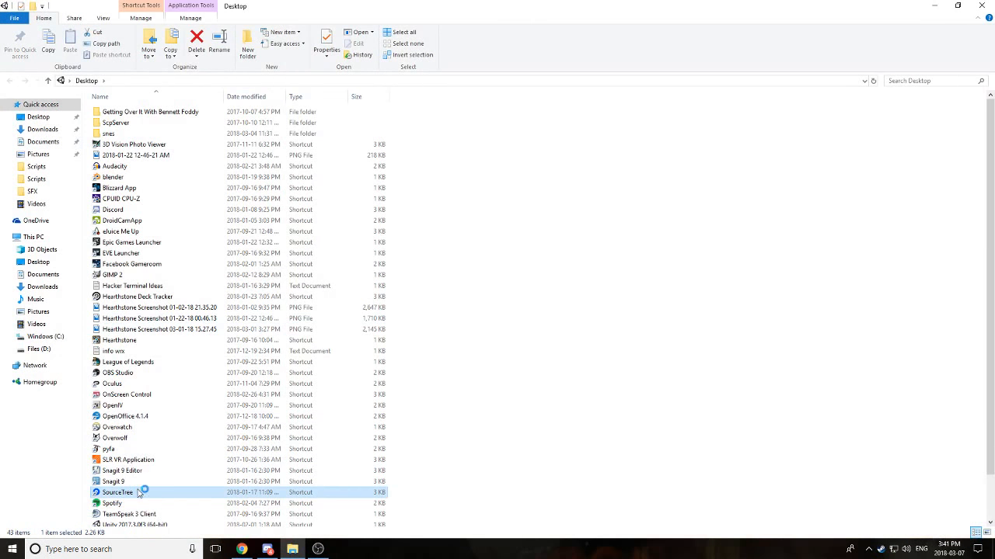
pyautogui.click(983, 5)
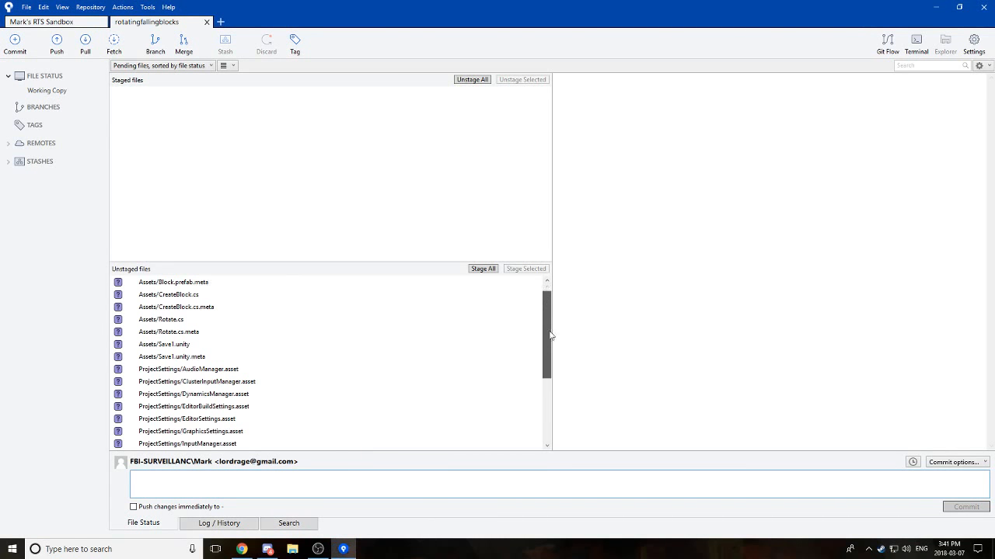
# Step: Review the unstaged project files in the rotatingfallingblocks repository and stage all of them
pyautogui.moveTo(547, 333); pyautogui.dragTo(542, 266)
pyautogui.moveTo(547, 310); pyautogui.dragTo(547, 412)
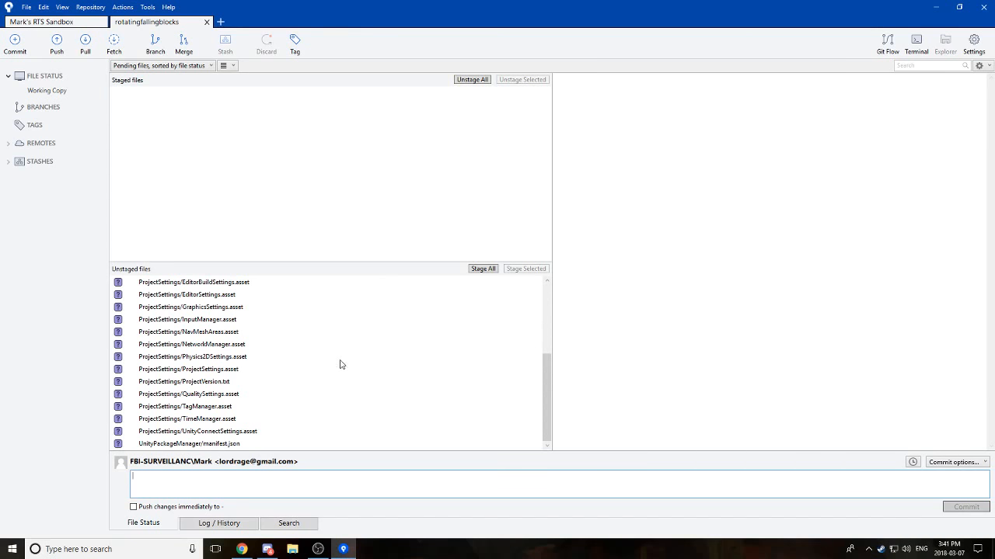
pyautogui.scroll(2, 340, 364)
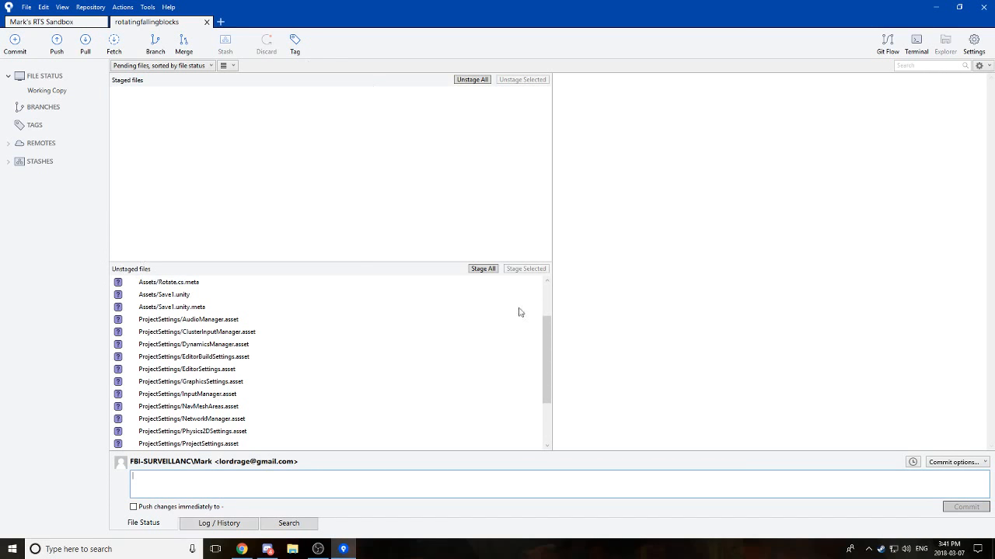
pyautogui.click(484, 270)
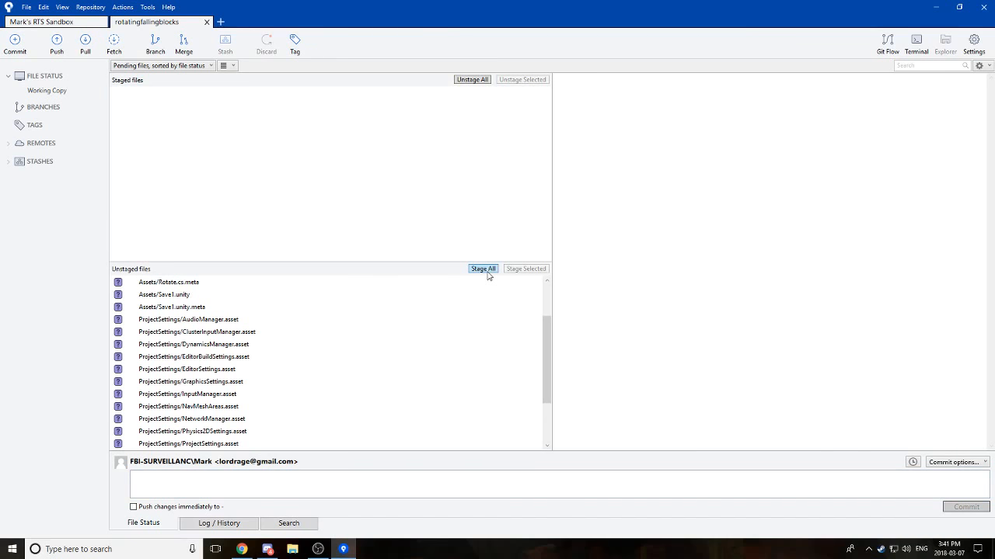
pyautogui.click(488, 272)
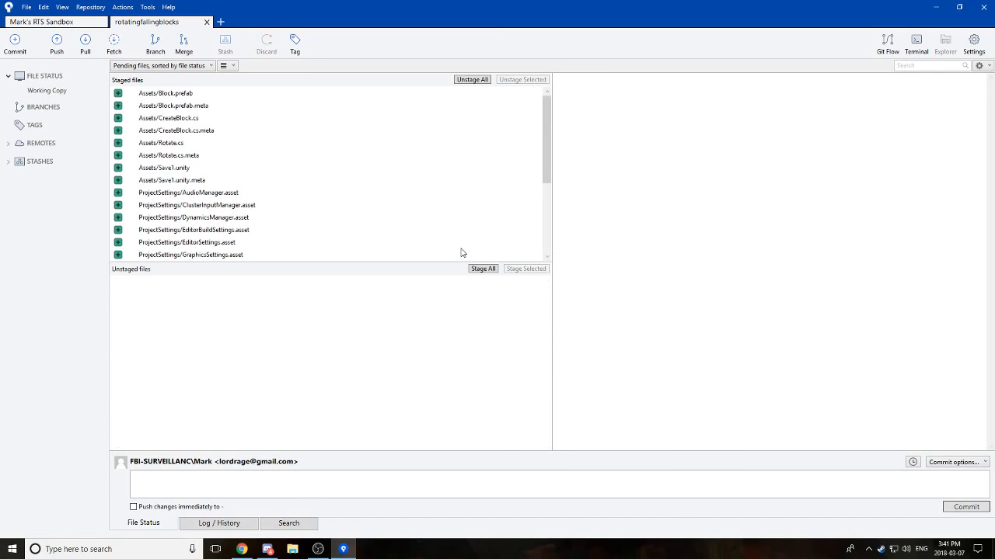
pyautogui.moveTo(546, 155); pyautogui.dragTo(546, 94)
# Step: Commit the staged files with the message "Initial commit", without pushing immediately
pyautogui.click(966, 463)
pyautogui.click(947, 513)
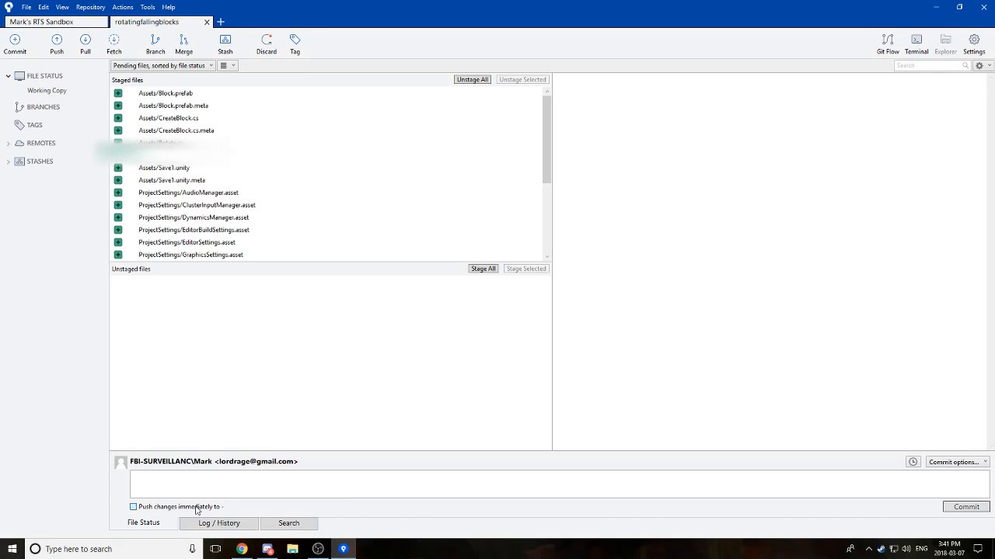
pyautogui.click(296, 488)
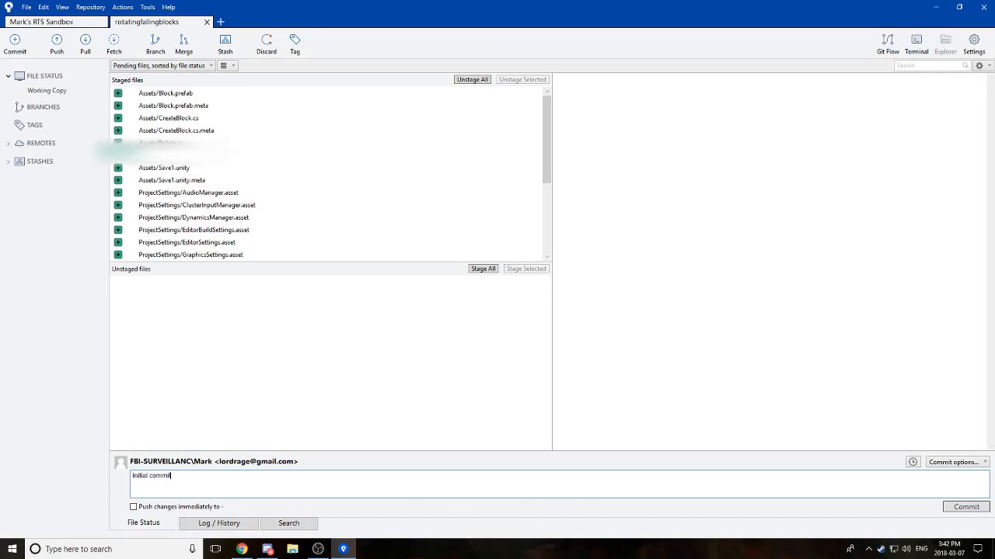
pyautogui.click(962, 508)
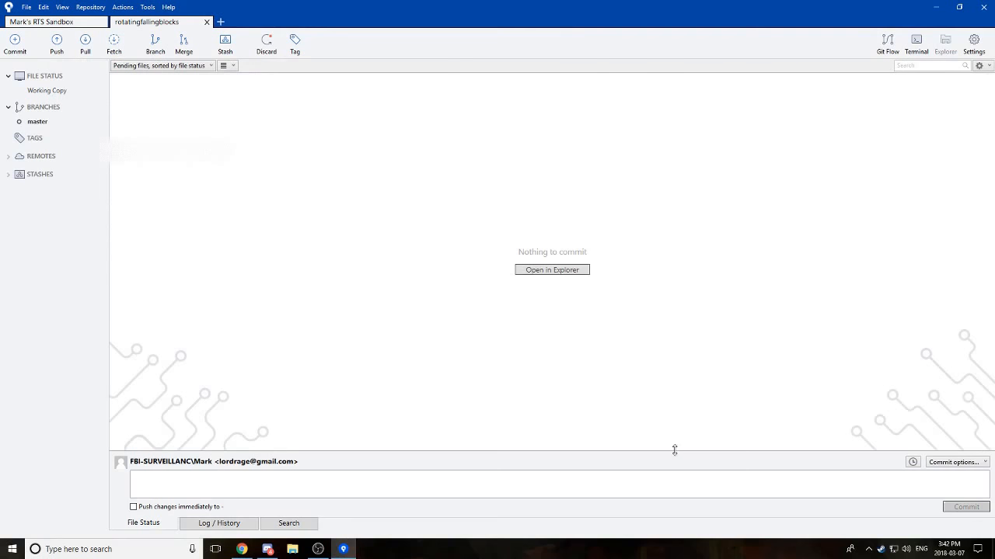
# Step: Examine the initial commit on the master branch by browsing through the contents of its committed files
pyautogui.click(41, 123)
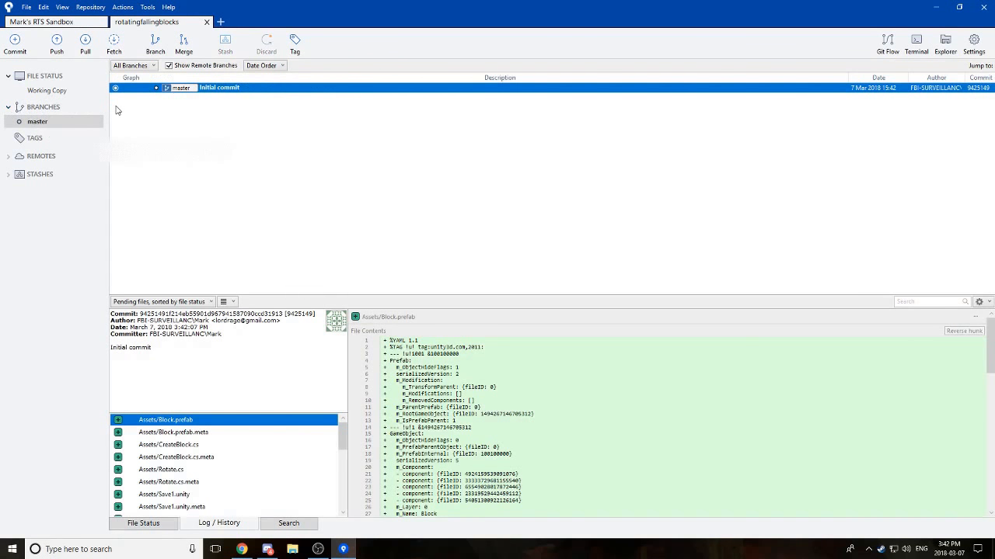
pyautogui.click(204, 435)
pyautogui.press('Down')
pyautogui.press('Down')
pyautogui.press('Down')
pyautogui.press('Down')
pyautogui.press('Down')
pyautogui.press('Down')
pyautogui.press('Down')
pyautogui.press('Down')
pyautogui.press('Down')
pyautogui.press('Down')
pyautogui.press('Down')
pyautogui.press('Down')
pyautogui.press('Down')
pyautogui.press('Down')
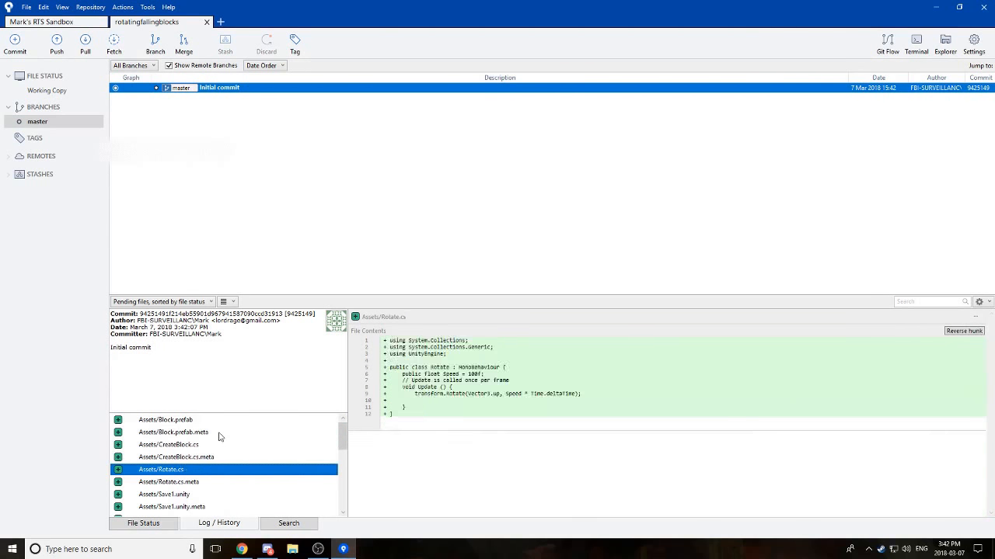
pyautogui.press('Down')
pyautogui.press('Down')
pyautogui.press('Down')
pyautogui.press('Down')
pyautogui.press('Down')
pyautogui.press('Down')
pyautogui.press('Down')
pyautogui.press('Down')
pyautogui.press('Down')
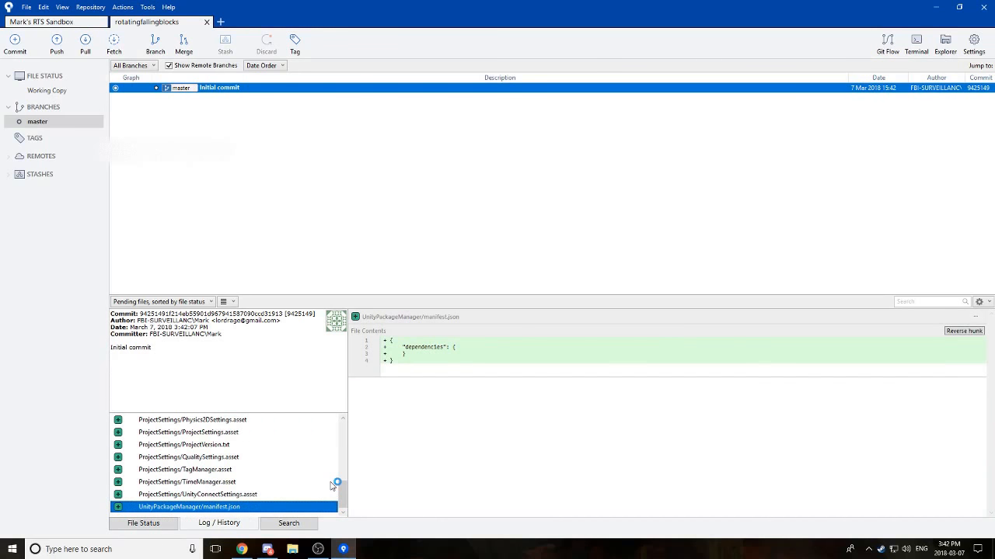
pyautogui.press('Up')
pyautogui.press('Up')
pyautogui.press('Up')
pyautogui.press('Up')
pyautogui.press('Up')
pyautogui.press('Up')
pyautogui.press('Up')
pyautogui.press('Up')
pyautogui.press('Up')
pyautogui.press('Up')
pyautogui.press('Up')
pyautogui.press('Up')
pyautogui.press('Up')
pyautogui.press('Up')
pyautogui.press('Up')
pyautogui.press('Up')
pyautogui.press('Up')
pyautogui.press('Up')
pyautogui.press('Up')
pyautogui.press('Up')
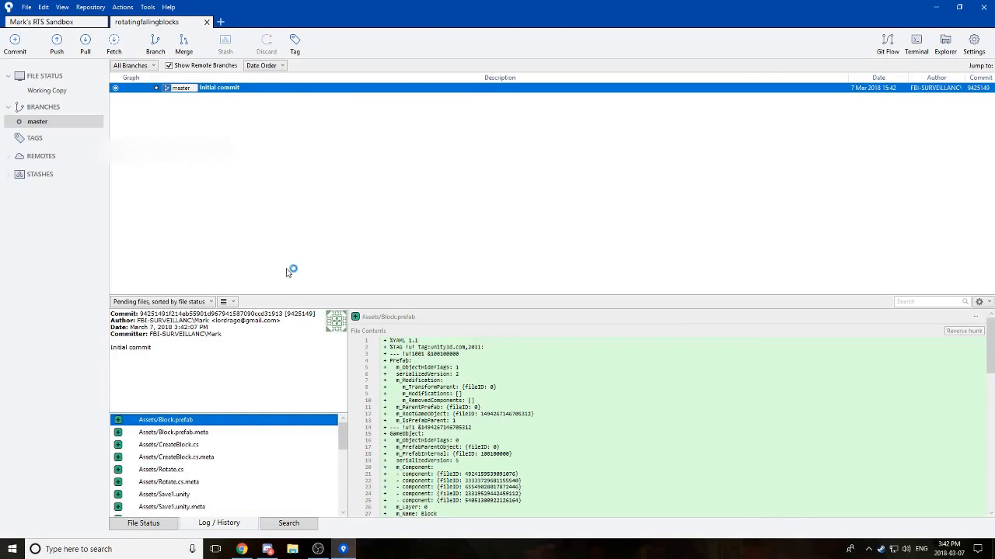
# Step: Push the local master branch to master on the origin remote, with tracking and all tags included
pyautogui.click(57, 46)
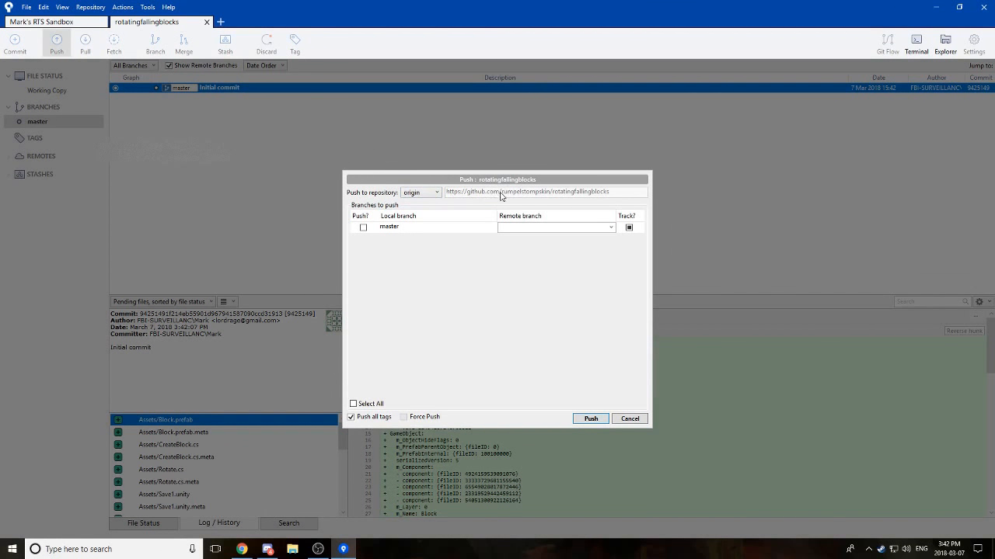
pyautogui.click(363, 227)
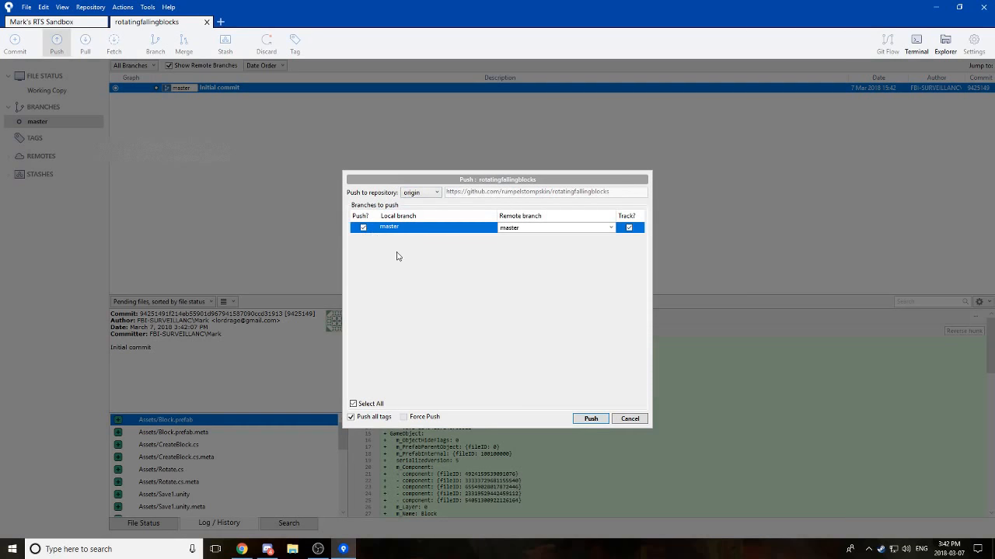
pyautogui.click(590, 420)
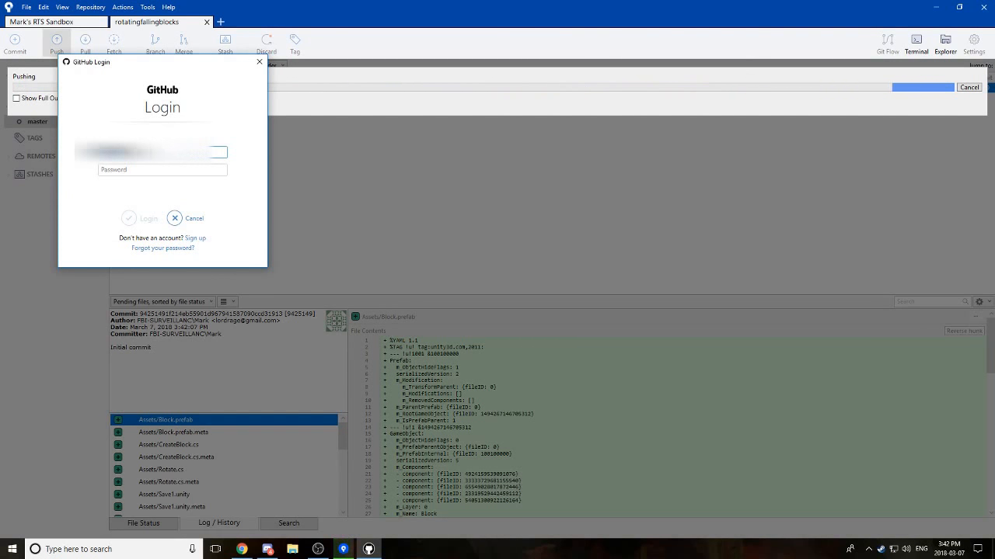
# Step: Enter the account username and password in the GitHub Login window and submit them
pyautogui.press('Tab')
pyautogui.write('•••••••')
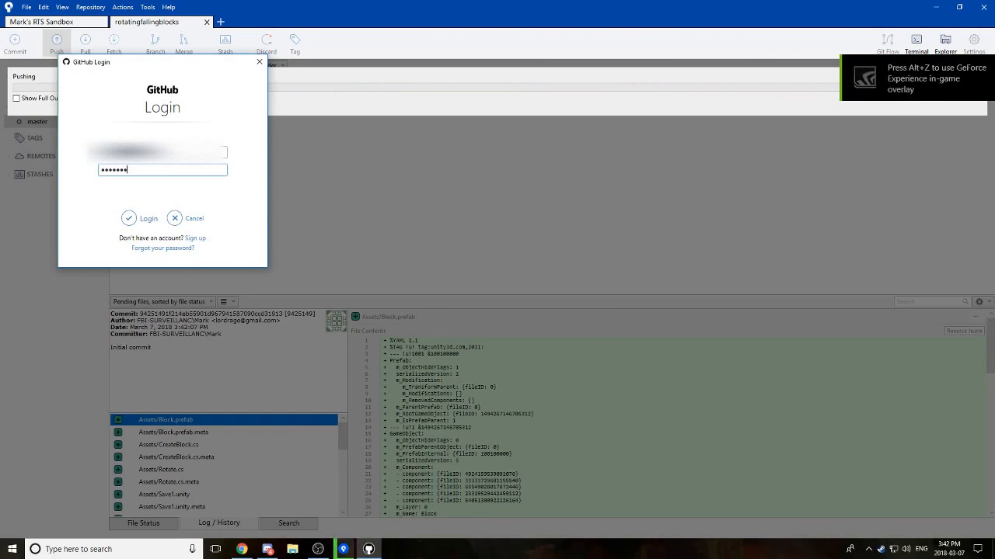
pyautogui.write('•••••')
pyautogui.press('Return')
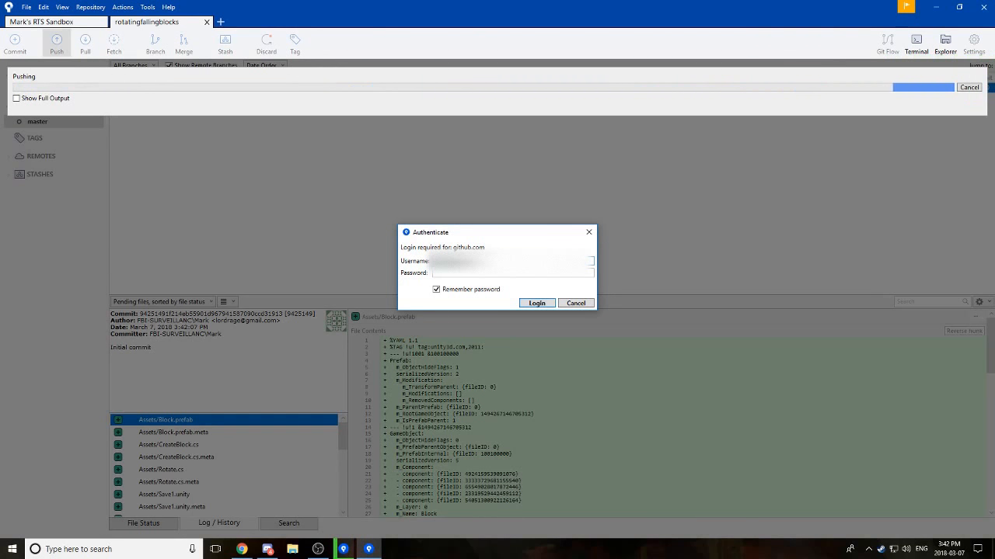
# Step: Enter the GitHub username and account password in the Authenticate dialog, keep the password remembered, and log in
pyautogui.write('•••••')
pyautogui.press('Tab')
pyautogui.write('•')
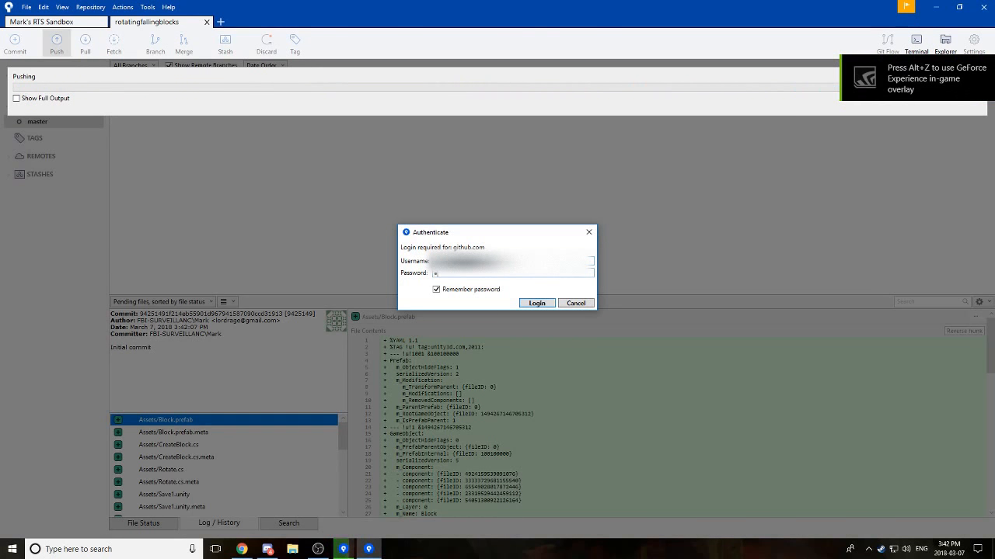
pyautogui.write('•••••••')
pyautogui.press('Return')
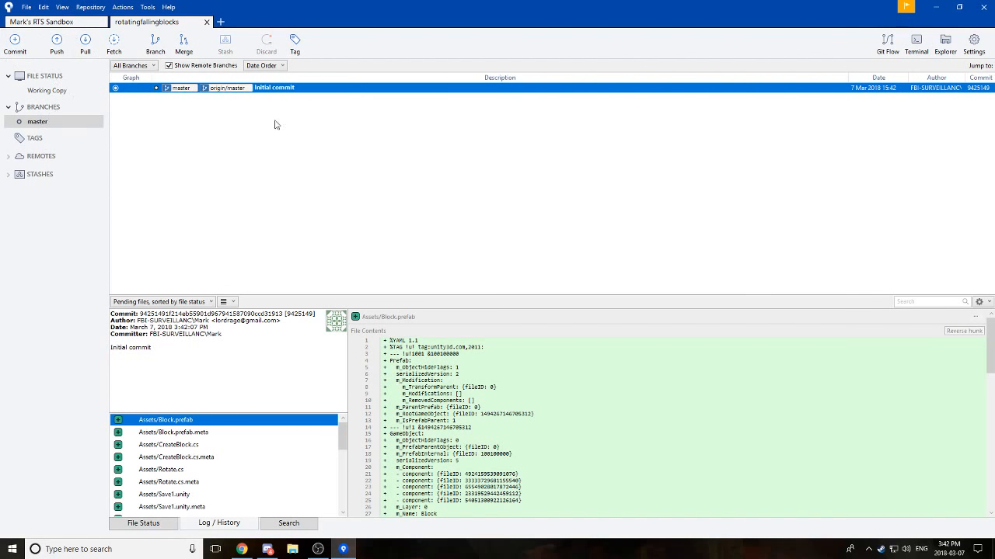
# Step: Switch to the browser, open the rotatingfallingblocks repository on GitHub and browse its Assets folder
pyautogui.click(242, 550)
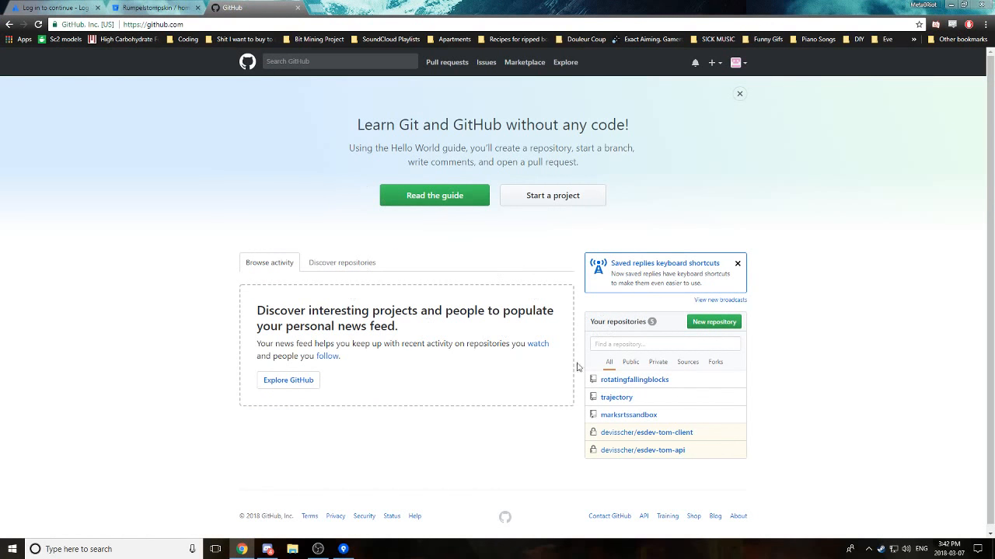
pyautogui.click(631, 382)
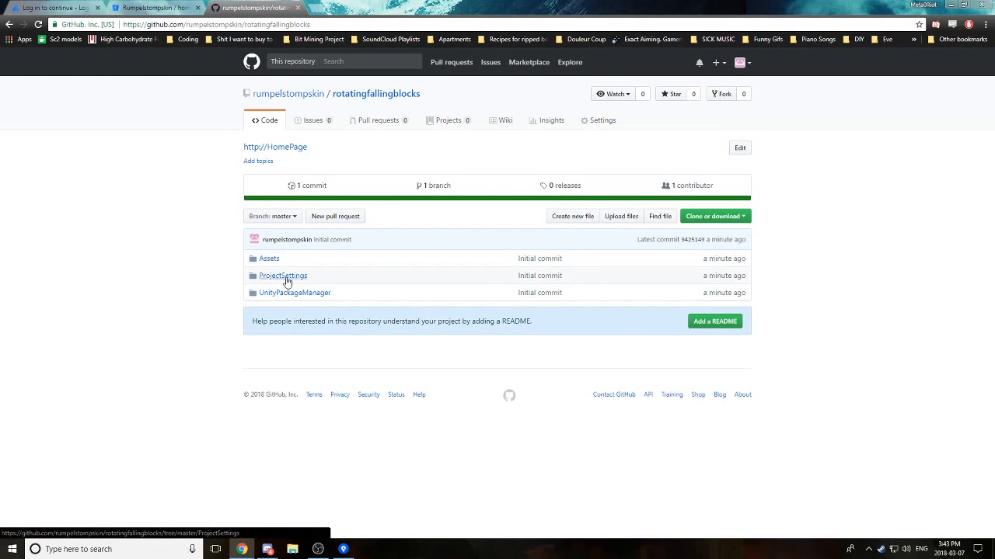
pyautogui.click(271, 260)
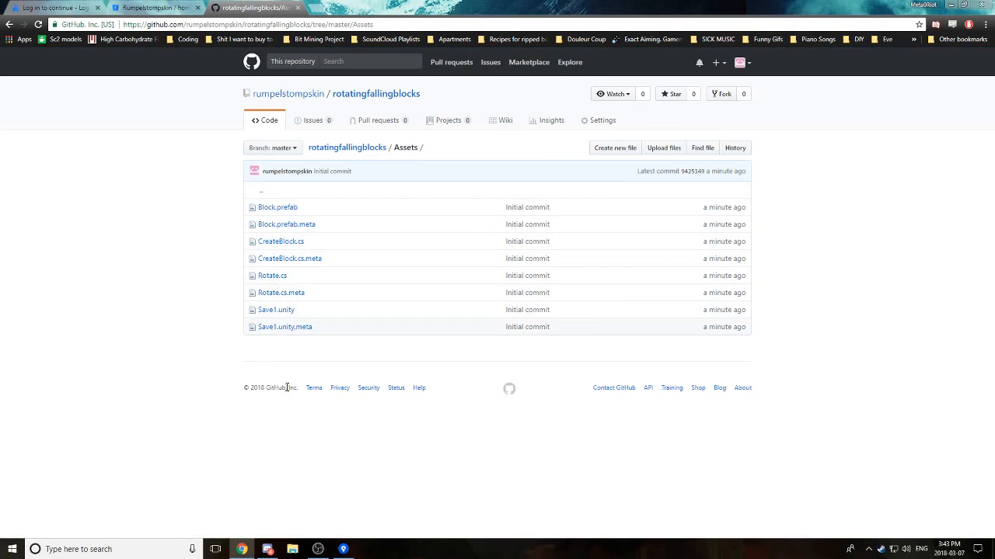
# Step: View the contents of Rotate.cs.meta and Rotate.cs, returning to the Assets file list
pyautogui.click(277, 293)
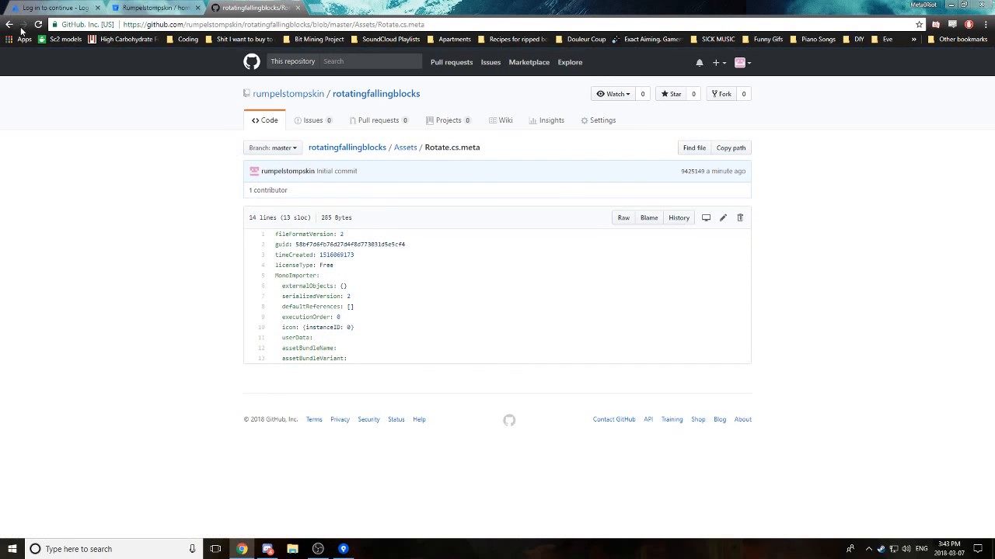
pyautogui.hotkey('alt', 'Left')
pyautogui.click(272, 275)
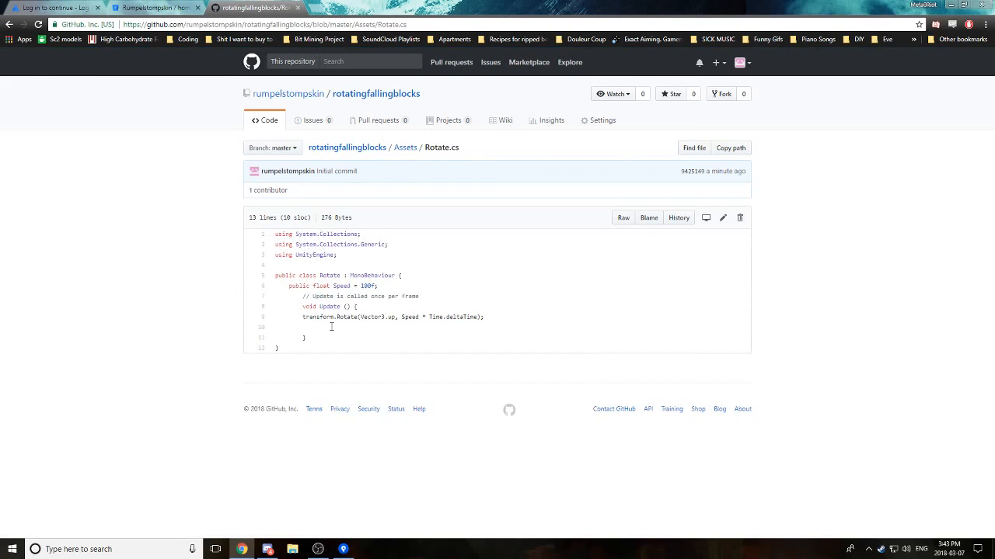
pyautogui.click(9, 24)
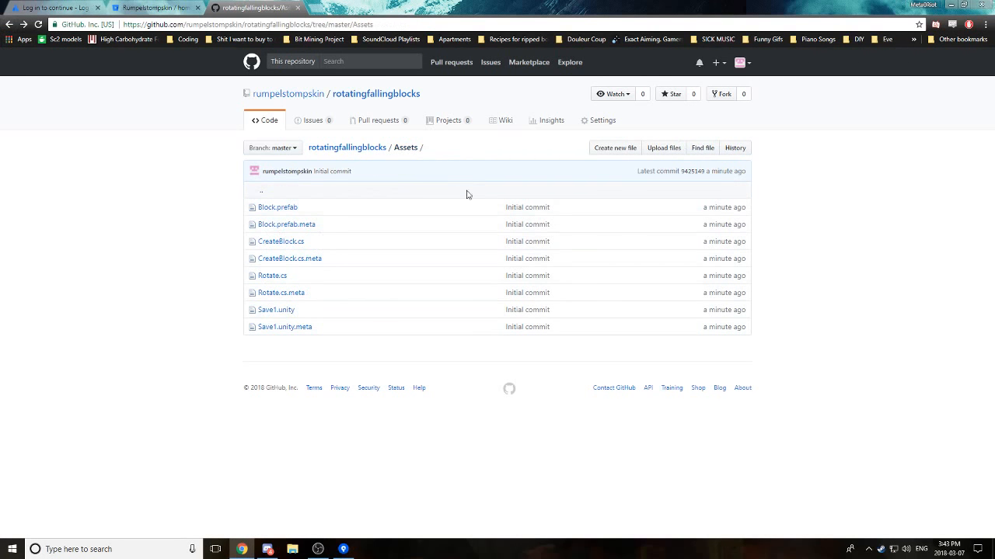
# Step: Return to the rotatingfallingblocks repository's root, view the account's GitHub profile, and go back to the GitHub home page's repository list
pyautogui.click(9, 24)
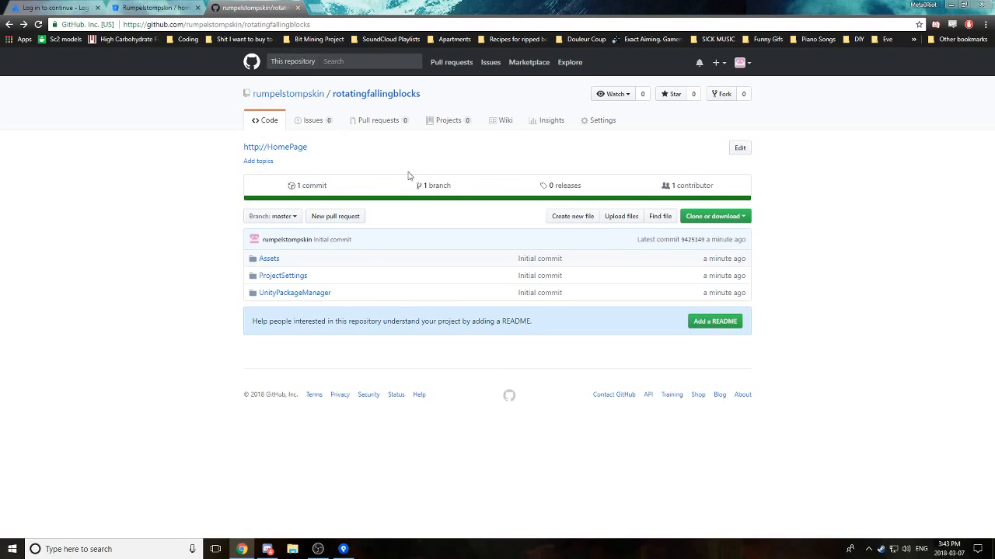
pyautogui.click(286, 96)
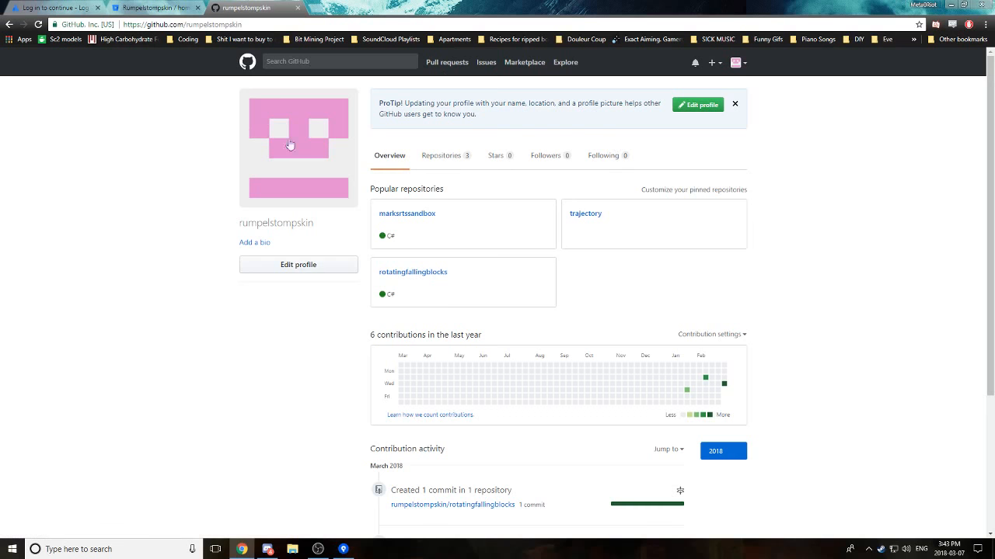
pyautogui.click(740, 63)
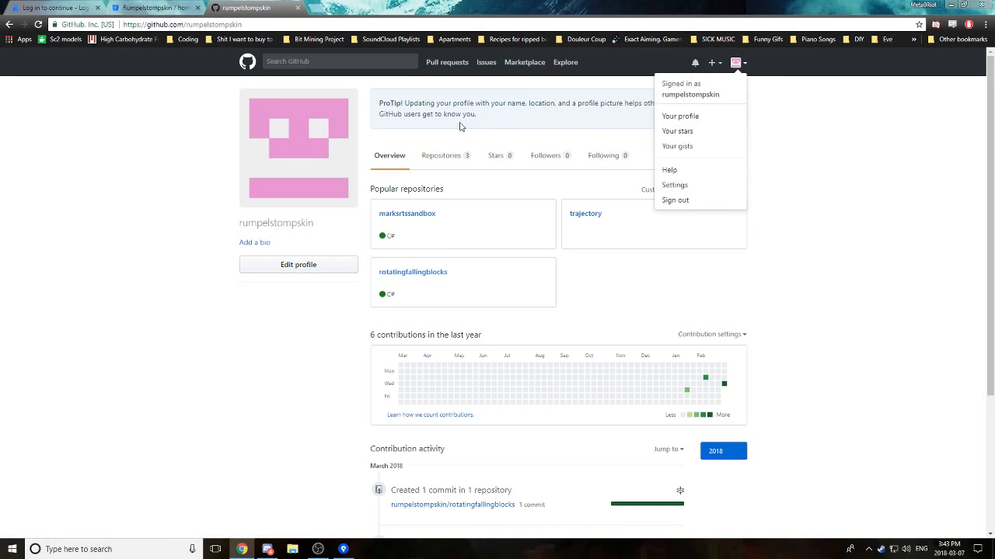
pyautogui.click(681, 118)
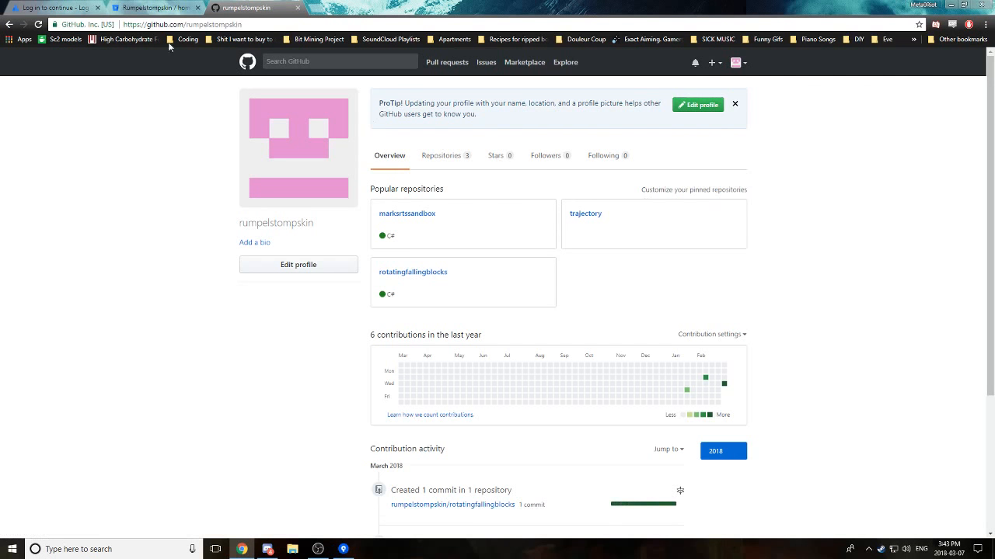
pyautogui.click(8, 25)
pyautogui.click(8, 25)
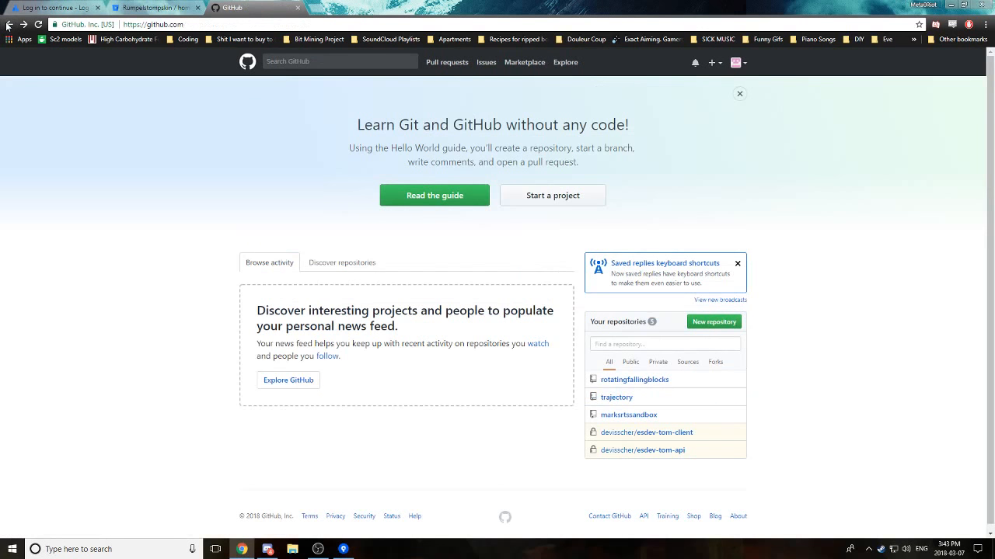
pyautogui.scroll(-1, 674, 361)
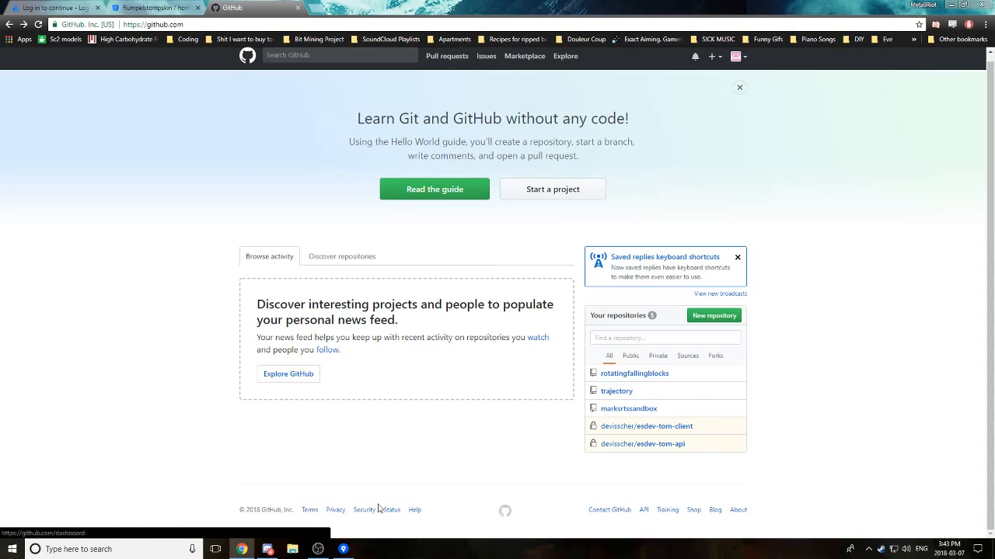
# Step: Check the Bitbucket Repositories page, dismissing its feedback survey, and return to the GitHub page
pyautogui.click(155, 7)
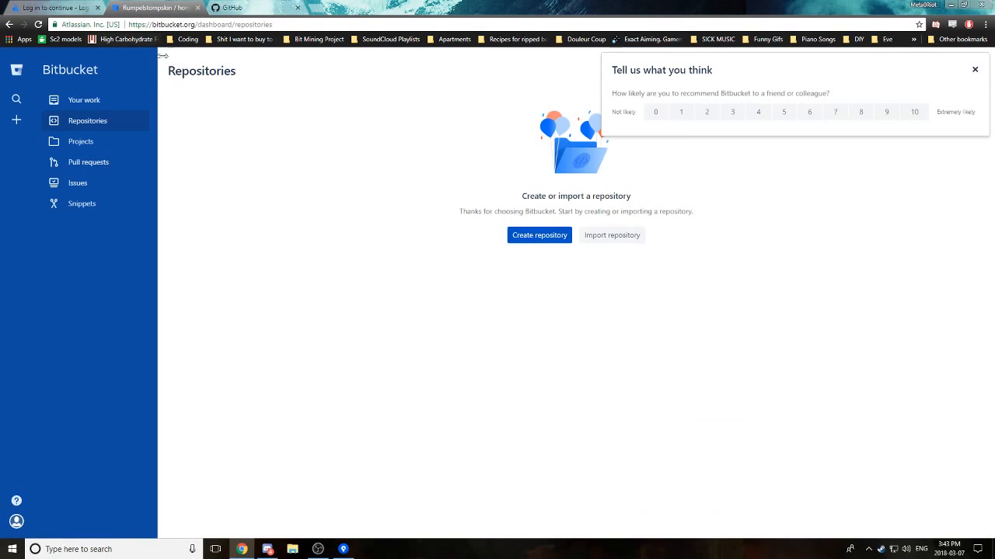
pyautogui.click(973, 71)
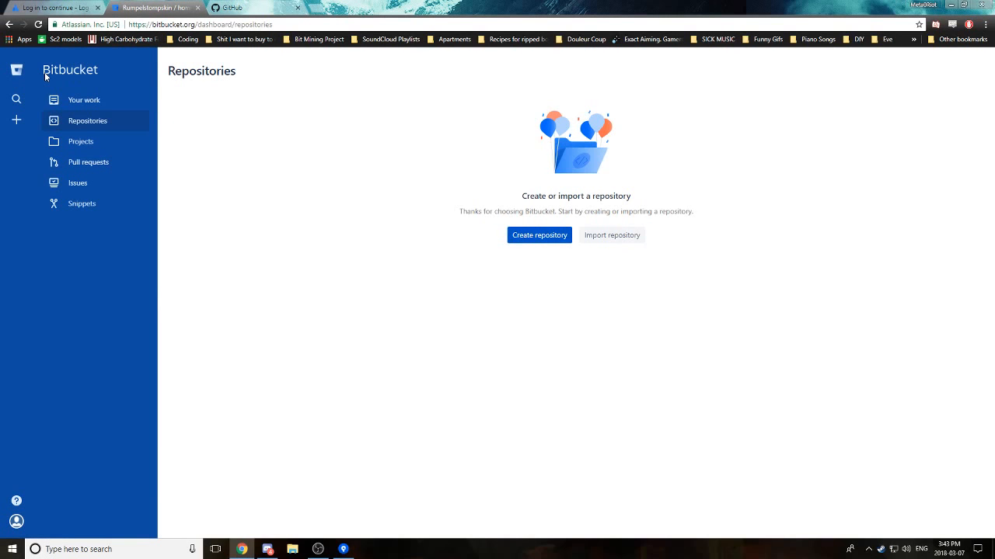
pyautogui.click(245, 7)
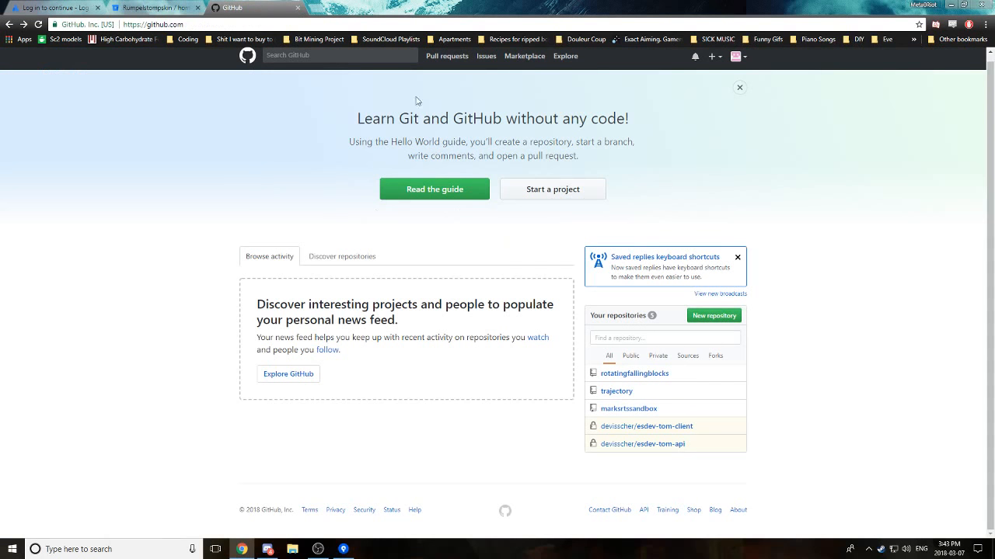
# Step: Switch to Sourcetree and view the pull options for the rotatingfallingblocks repository, closing them without pulling
pyautogui.click(343, 549)
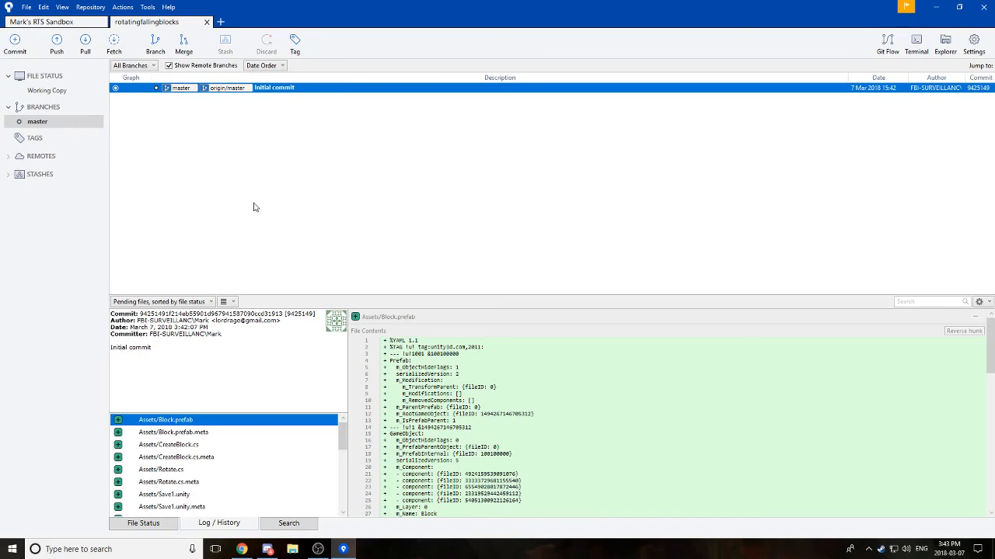
pyautogui.click(85, 48)
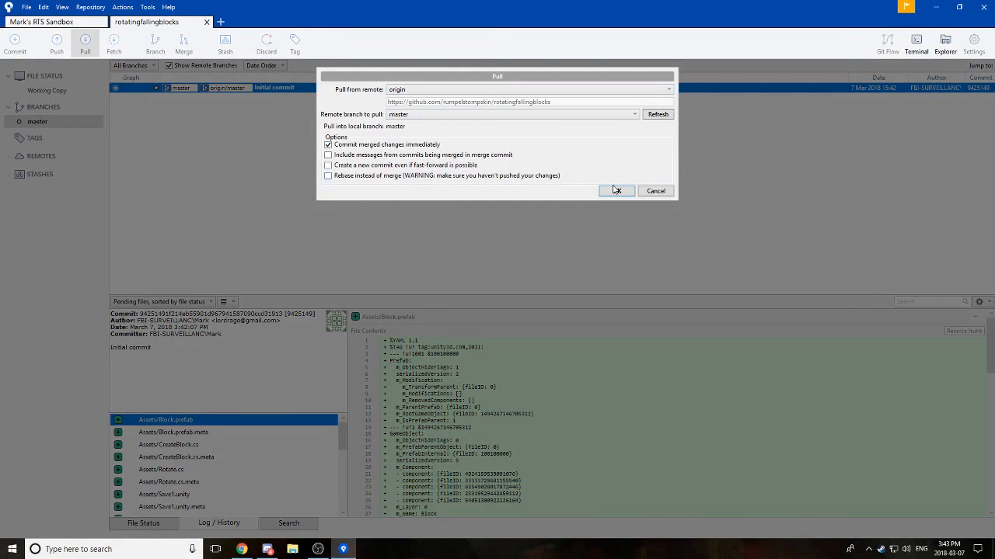
pyautogui.click(672, 193)
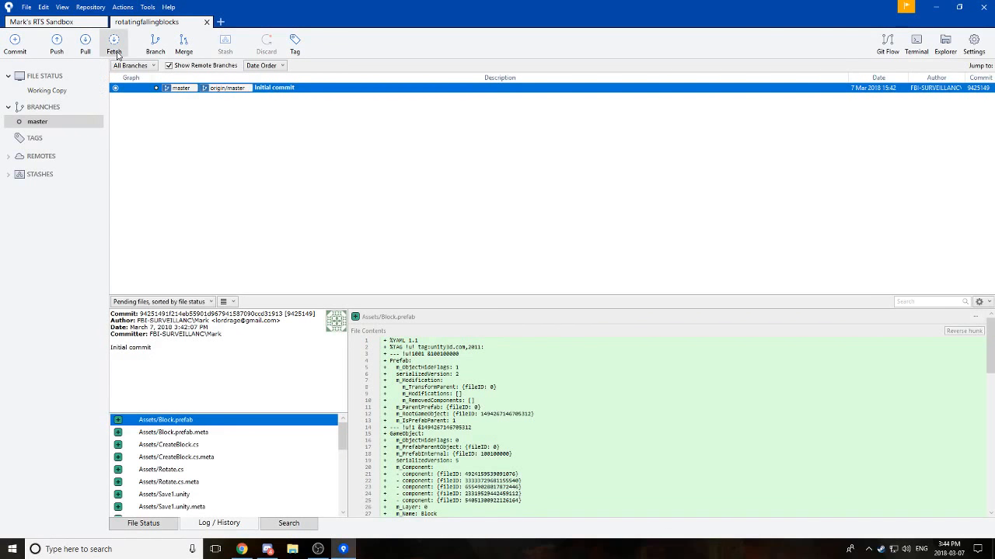
# Step: Start a new branch from master and name it PrototypeMechanic
pyautogui.click(156, 47)
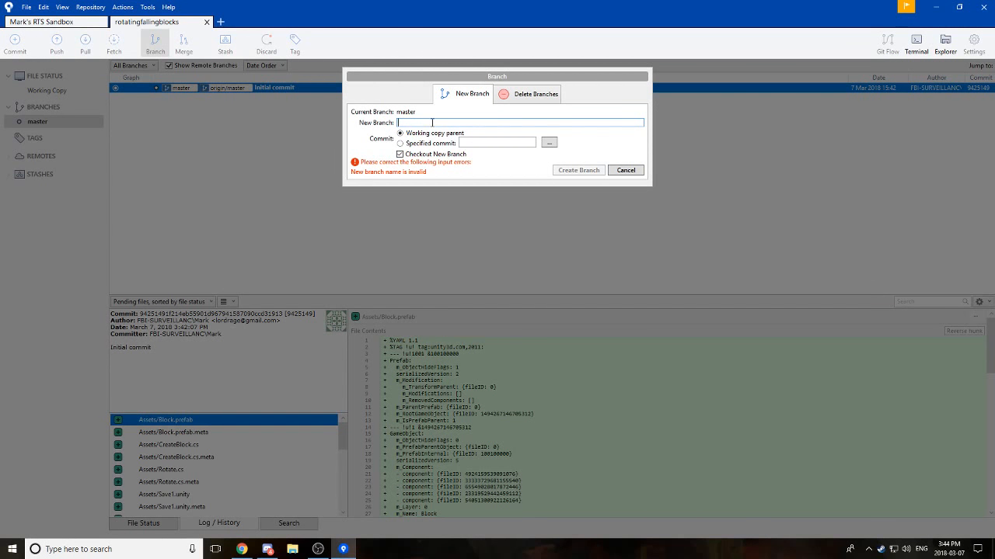
pyautogui.write('Proto')
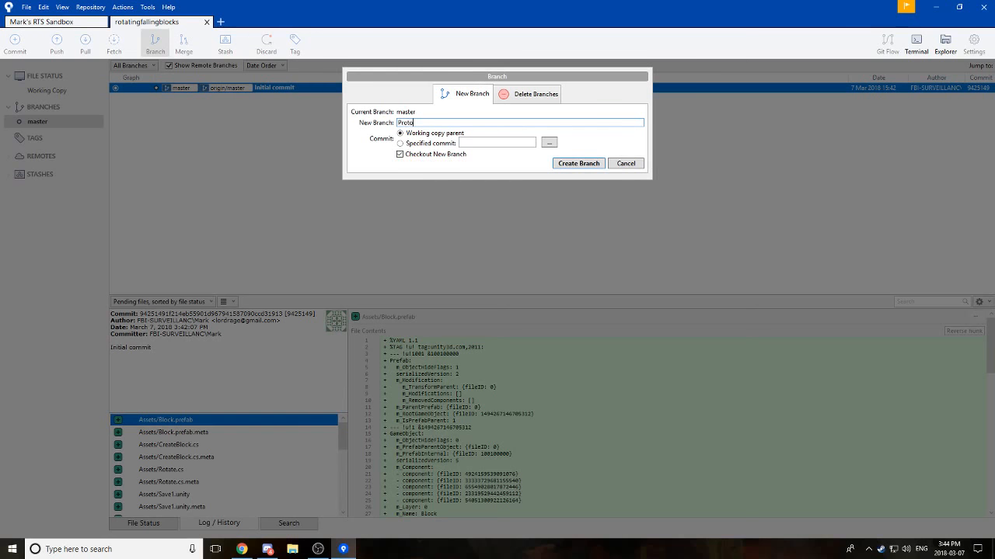
pyautogui.write('typeMechanic')
pyautogui.click(433, 146)
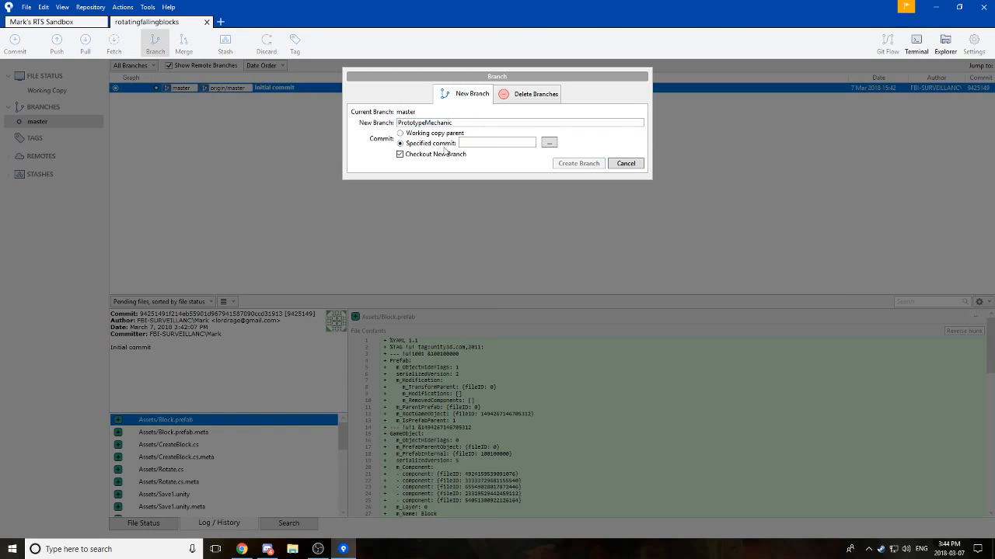
pyautogui.click(548, 143)
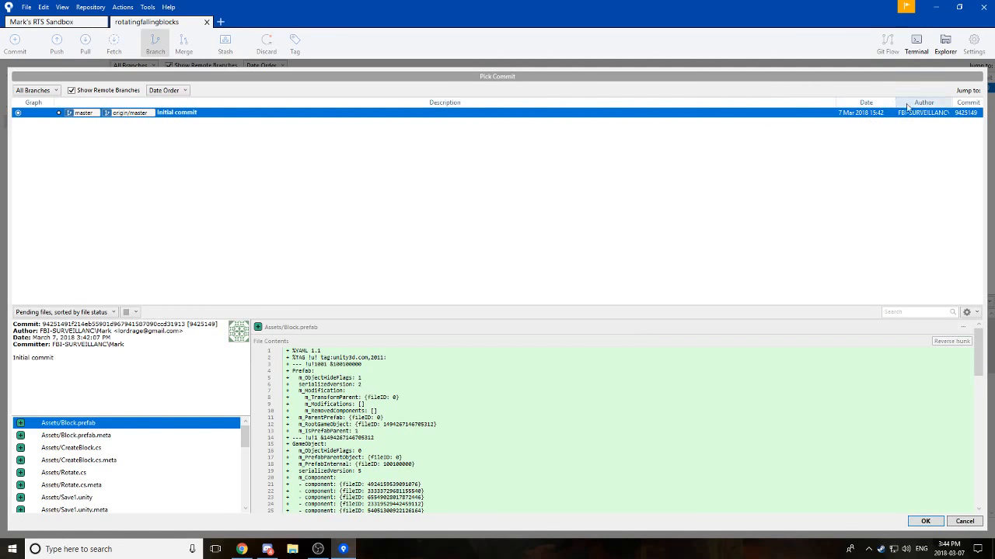
pyautogui.click(965, 523)
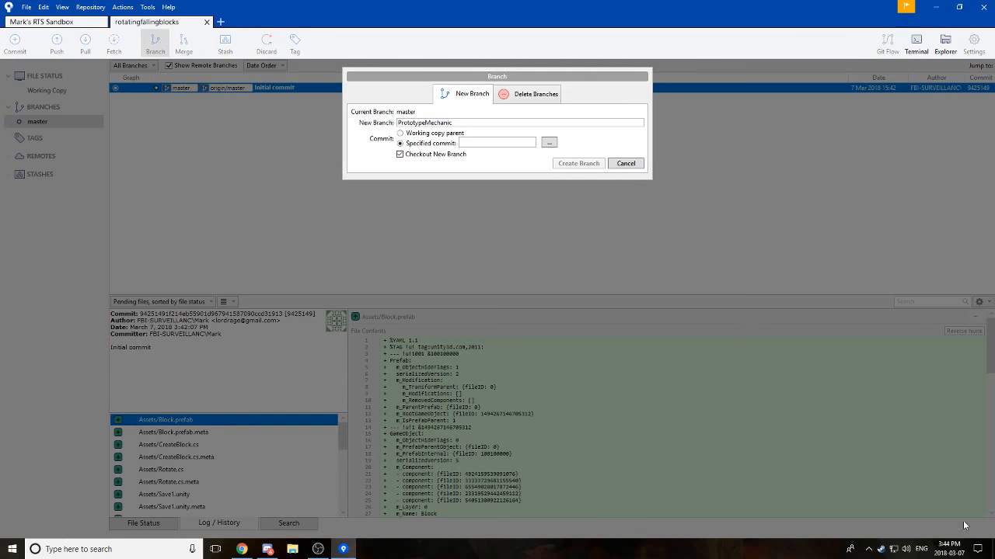
pyautogui.click(429, 134)
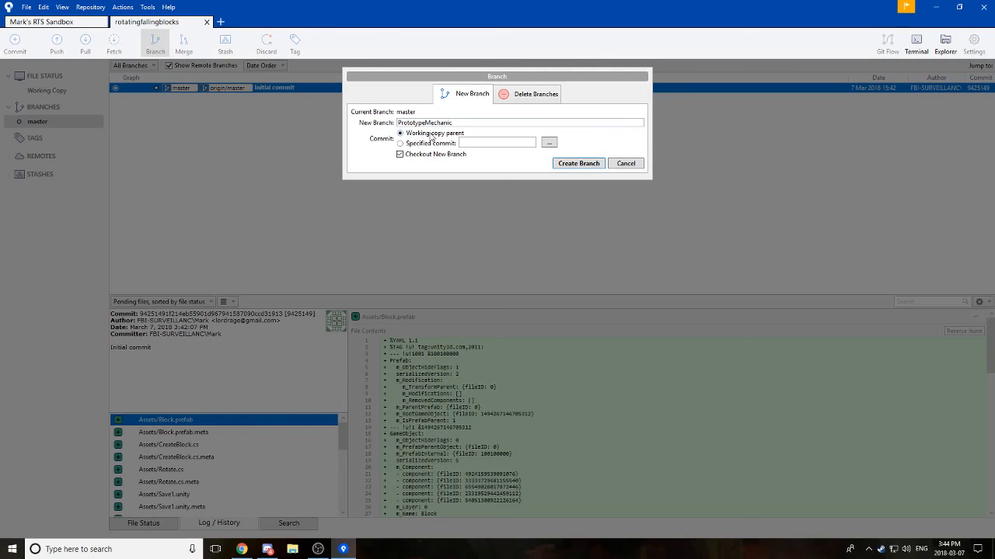
# Step: Create the PrototypeMechanic branch from the working copy parent with checkout enabled, and select it in the branch list
pyautogui.click(591, 166)
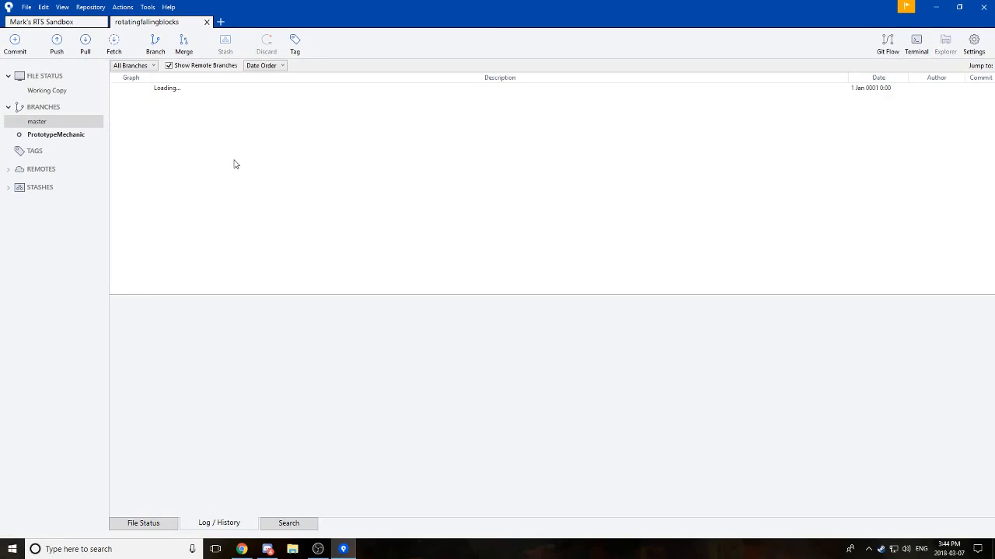
pyautogui.click(42, 136)
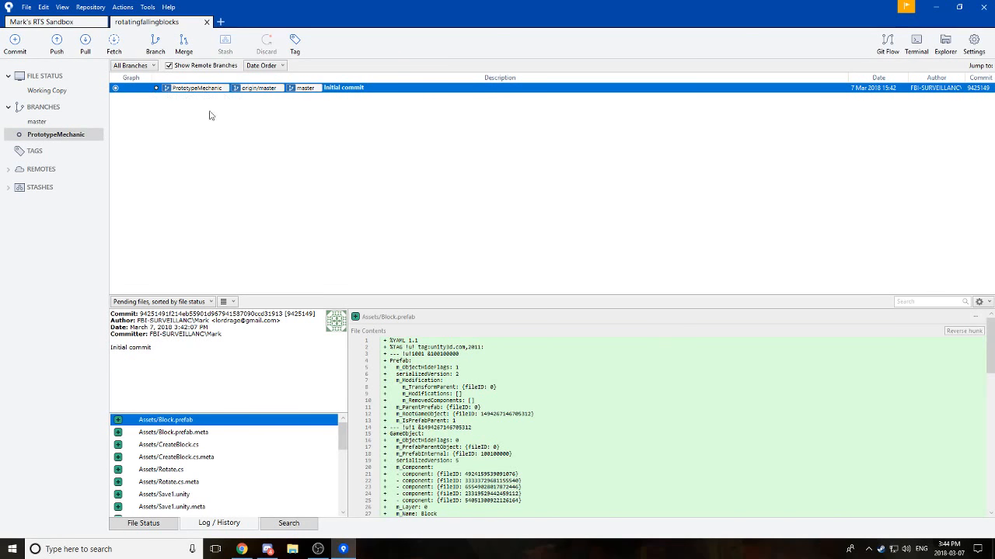
# Step: Switch the working copy back and forth between master and PrototypeMechanic, ending with PrototypeMechanic checked out
pyautogui.doubleClick(48, 123)
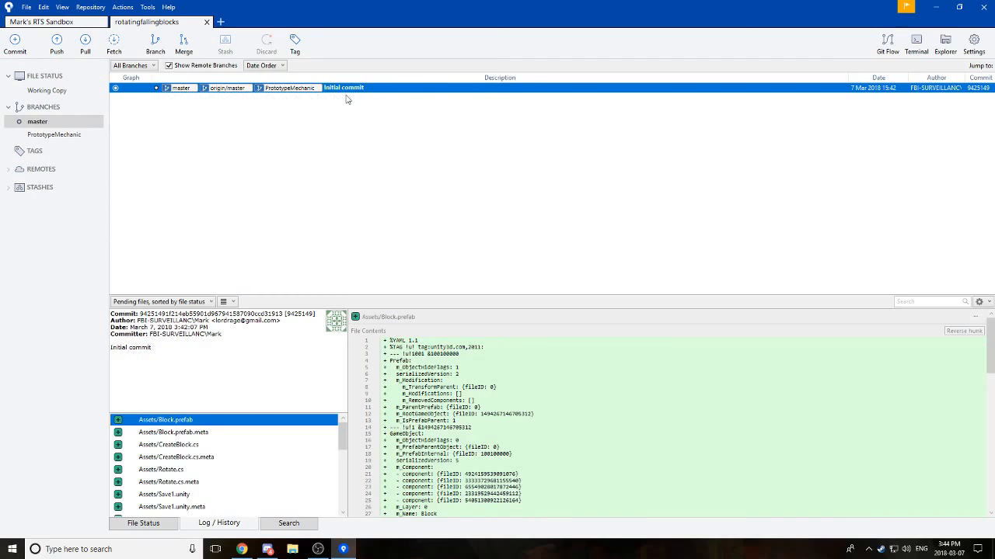
pyautogui.doubleClick(58, 134)
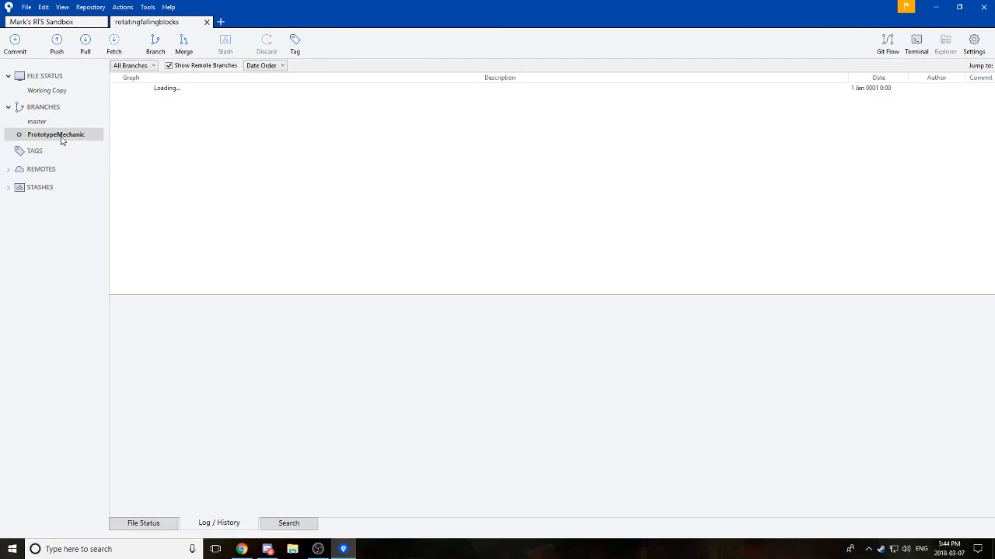
pyautogui.click(38, 123)
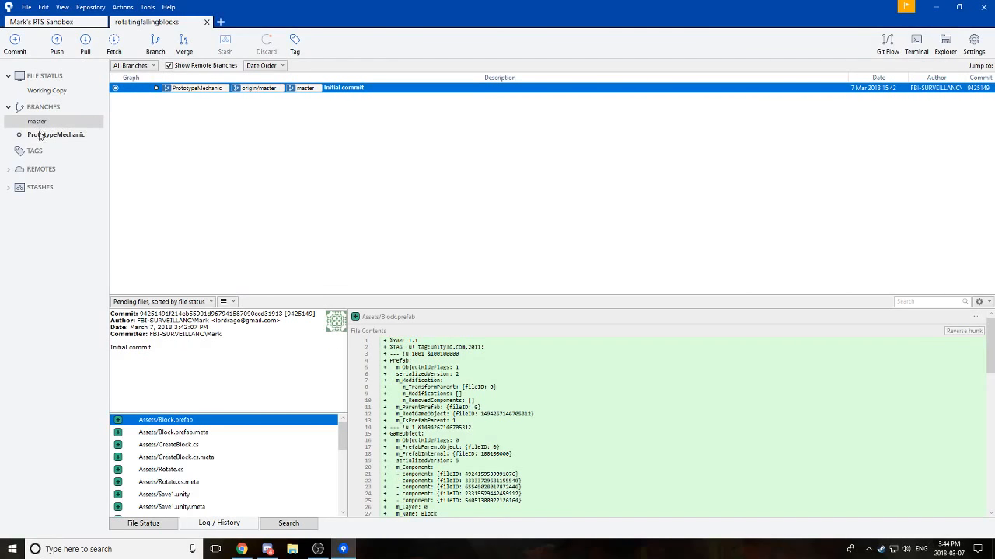
pyautogui.doubleClick(55, 123)
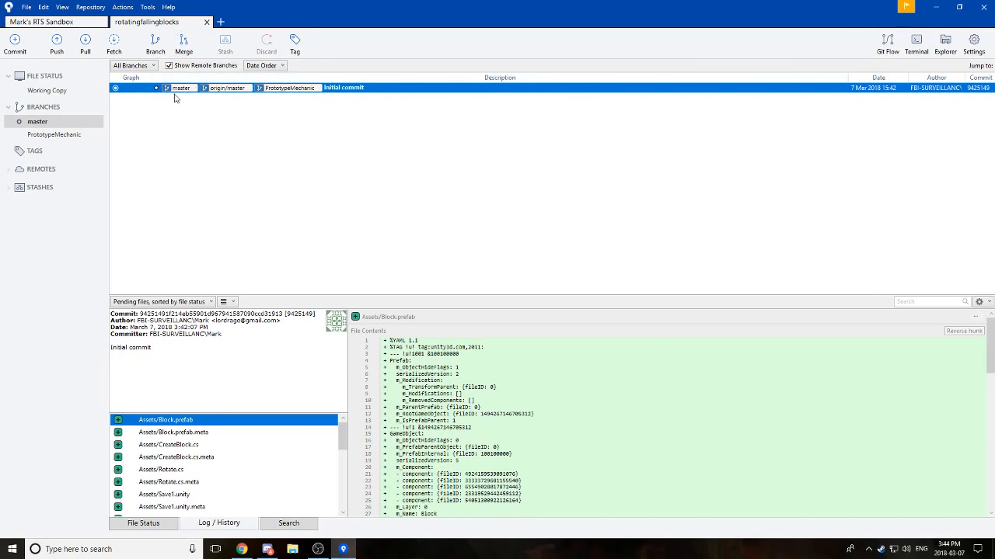
pyautogui.click(57, 137)
pyautogui.click(58, 123)
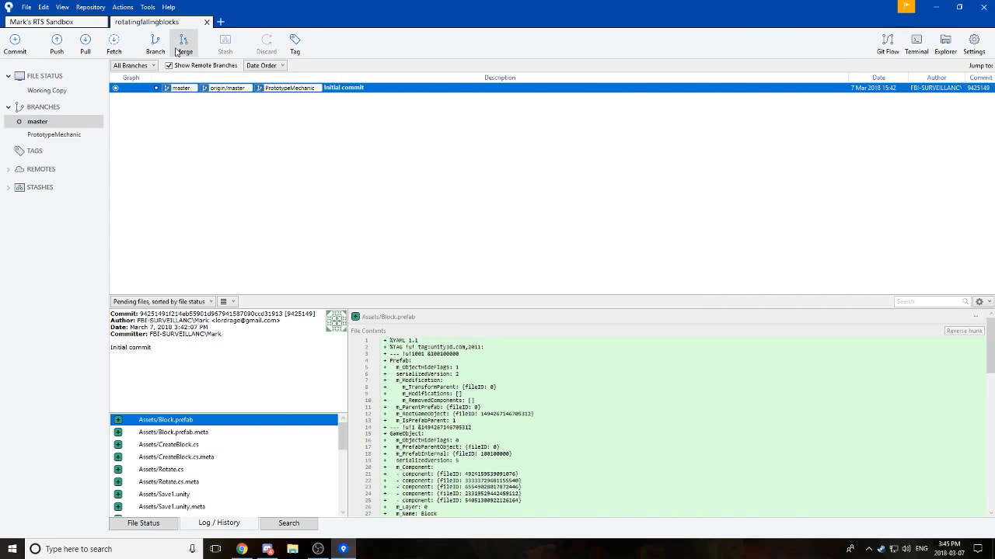
pyautogui.doubleClick(55, 135)
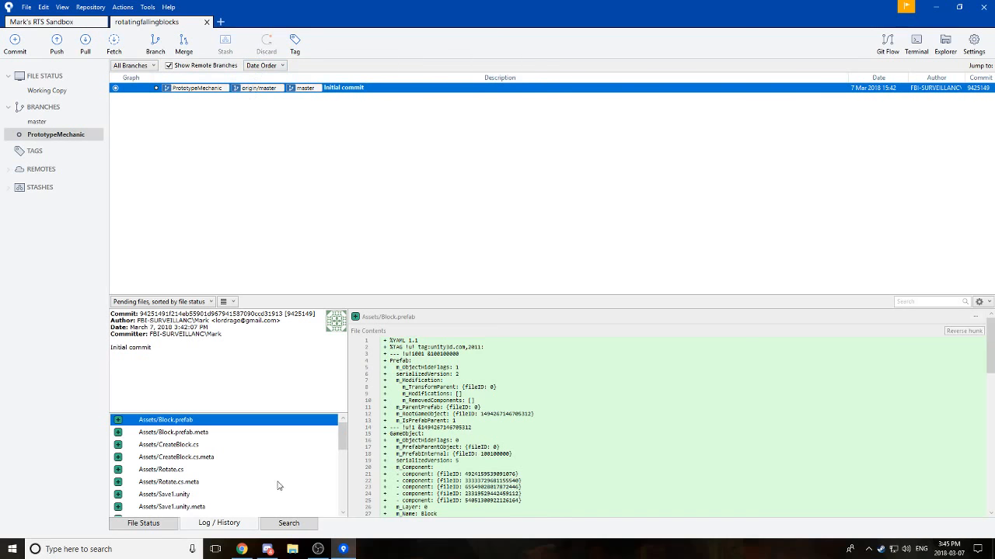
# Step: Look through the files of the initial commit and view the contents of CreateBlock.cs
pyautogui.scroll(-5, 204, 447)
pyautogui.scroll(5, 202, 449)
pyautogui.click(199, 446)
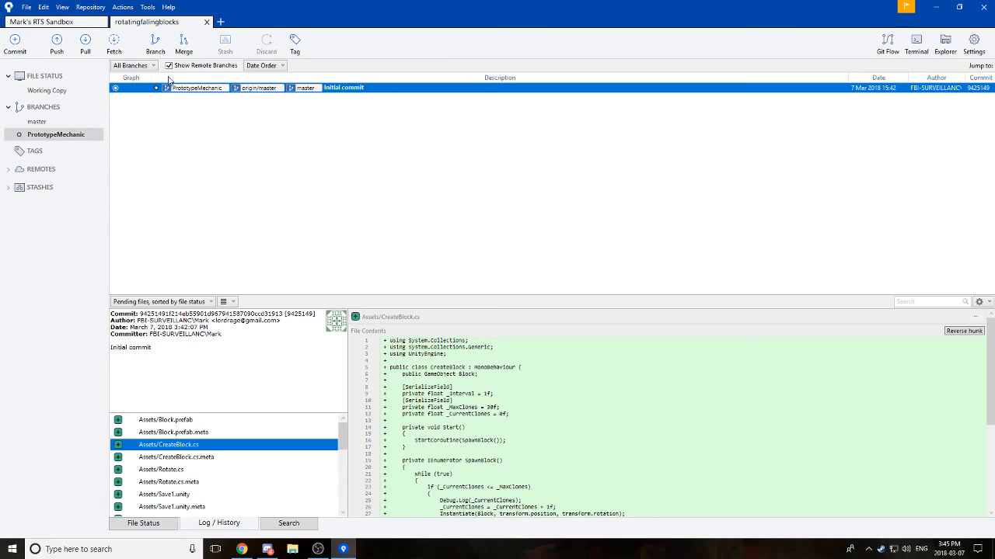
# Step: Check out master and PrototypeMechanic in turn twice, finishing on PrototypeMechanic with master only selected in the branch list
pyautogui.doubleClick(43, 124)
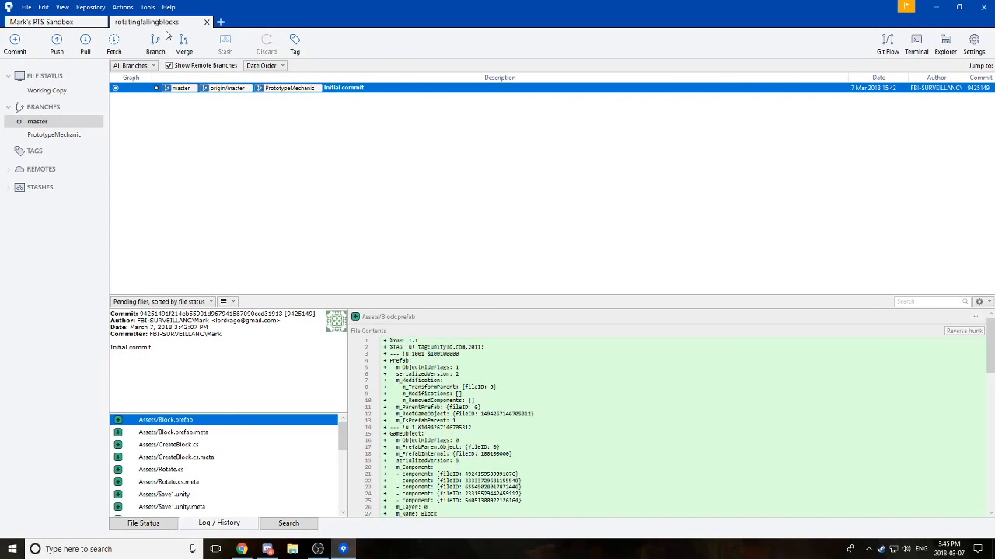
pyautogui.click(48, 134)
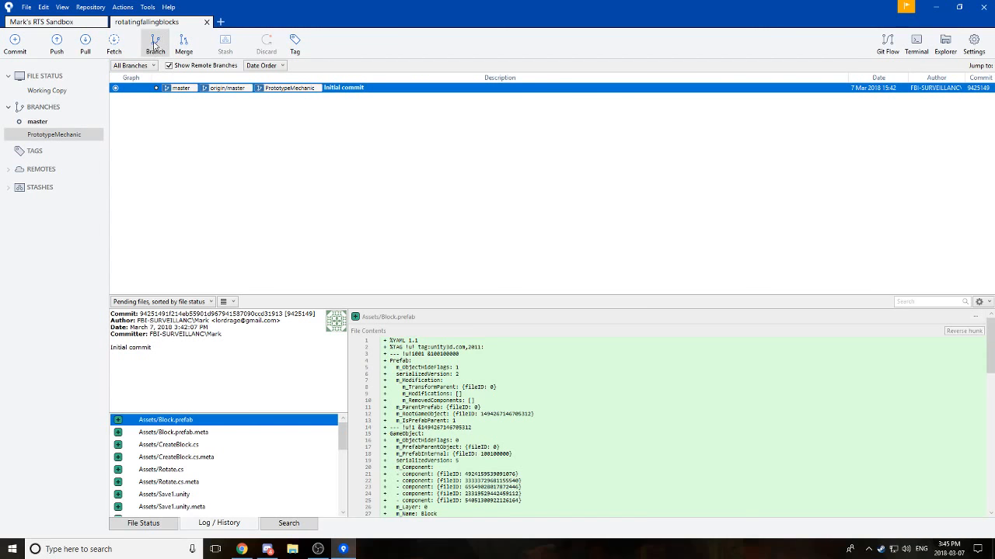
pyautogui.doubleClick(59, 136)
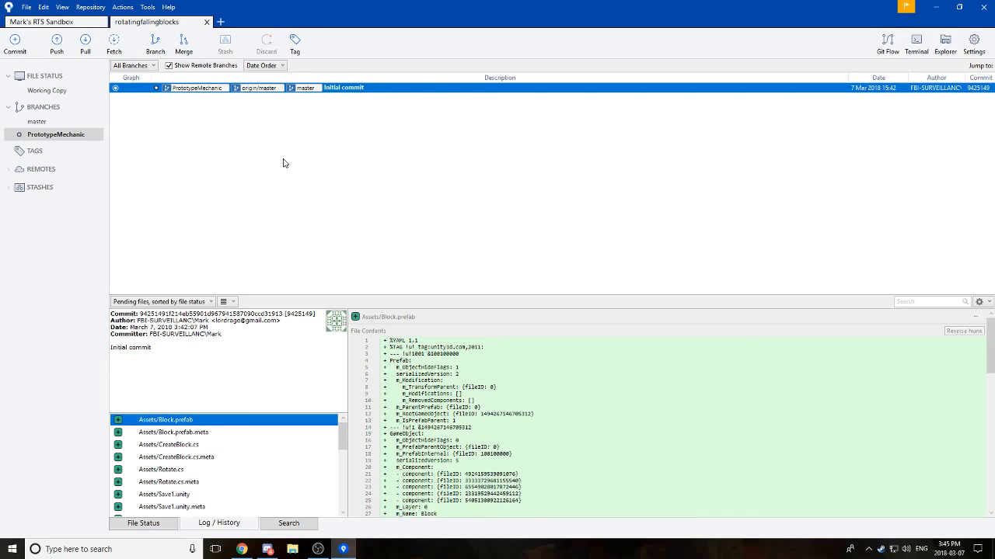
pyautogui.doubleClick(64, 120)
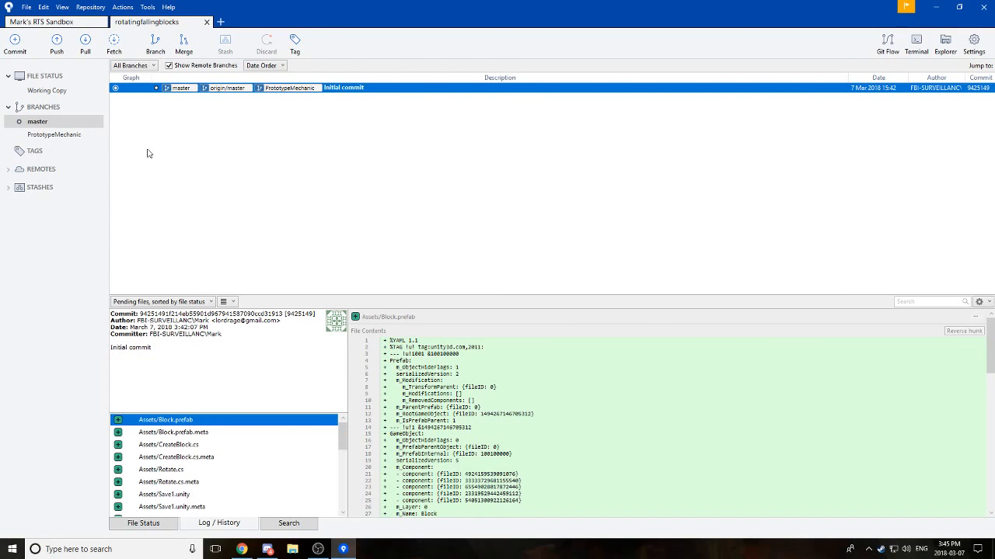
pyautogui.click(74, 138)
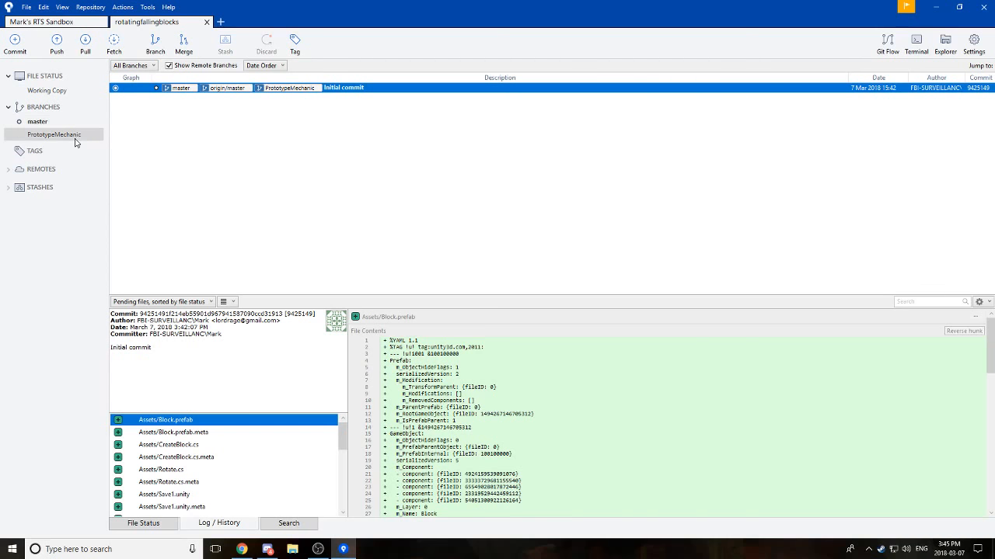
pyautogui.doubleClick(70, 137)
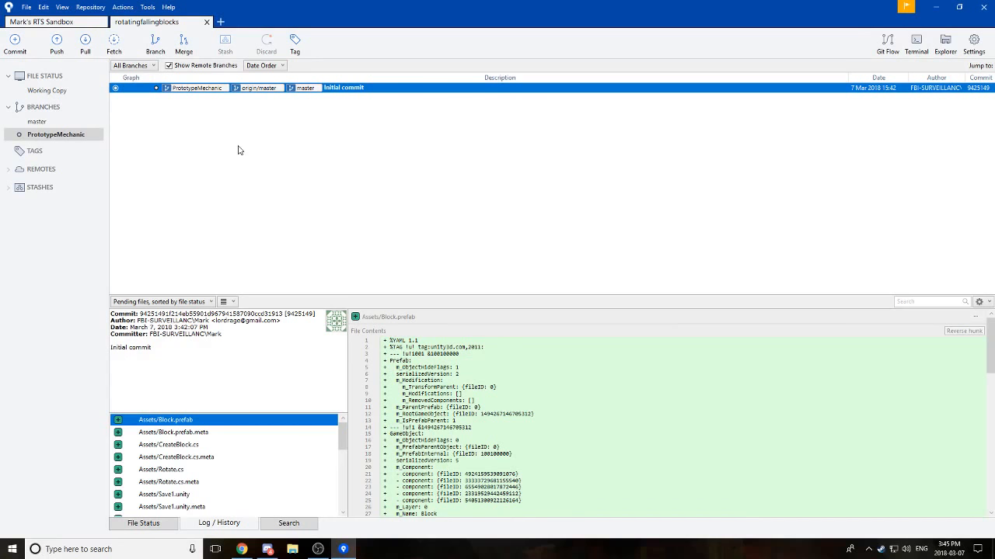
pyautogui.click(52, 123)
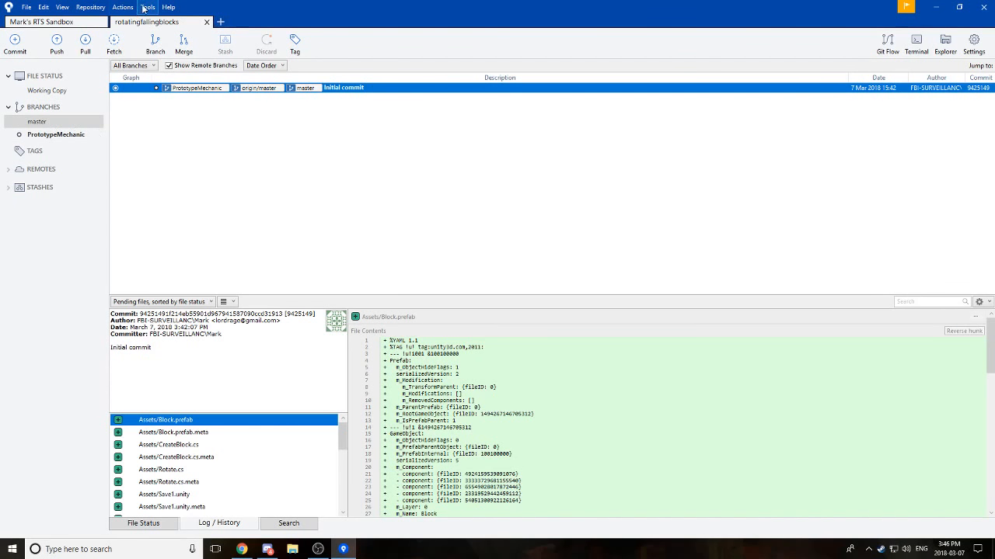
# Step: Open the Create a repository form in a new tab and set the hosting account to the GitHub one
pyautogui.click(221, 22)
pyautogui.click(199, 45)
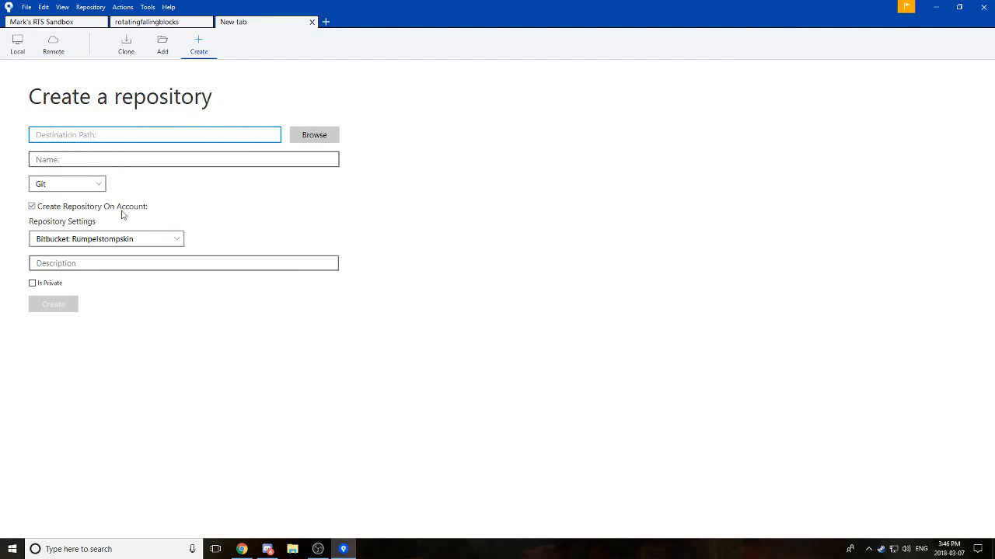
pyautogui.click(158, 241)
pyautogui.click(104, 241)
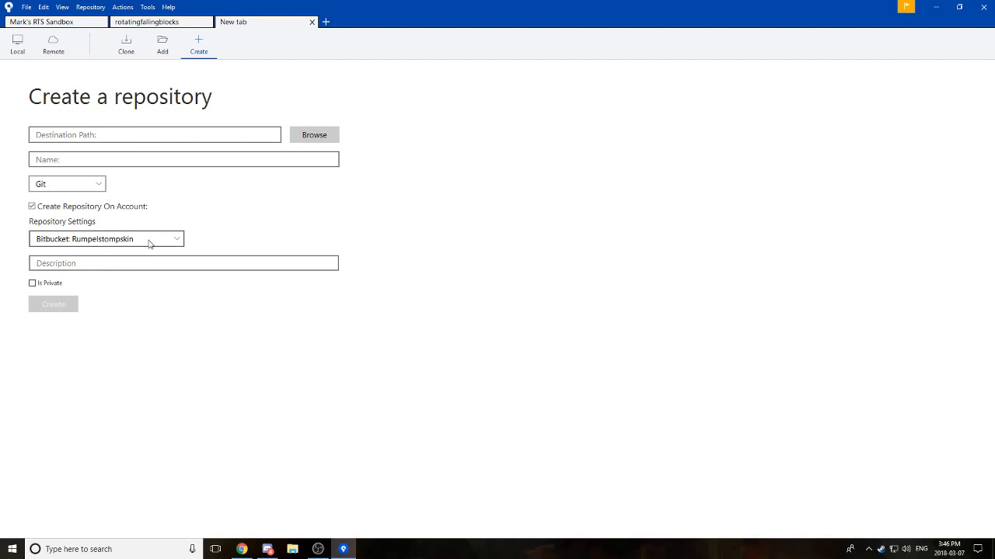
pyautogui.click(89, 240)
pyautogui.click(85, 256)
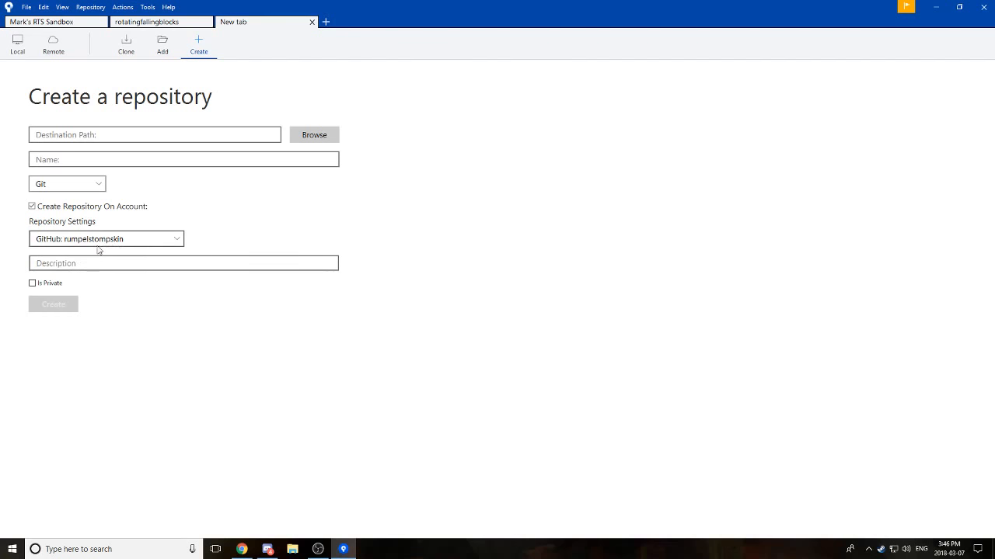